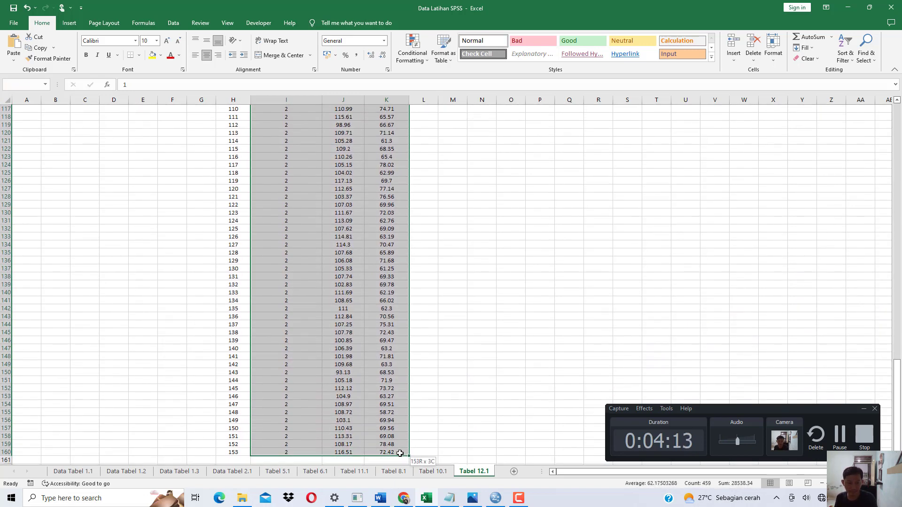
Copy the selected Kelompok, Sistolik and Diastolik data from Excel and paste it into the first cell of the empty SPSS dataset.
{"action": "key", "text": "ctrl+c"}
{"action": "left_click", "coordinate": [496, 498]}
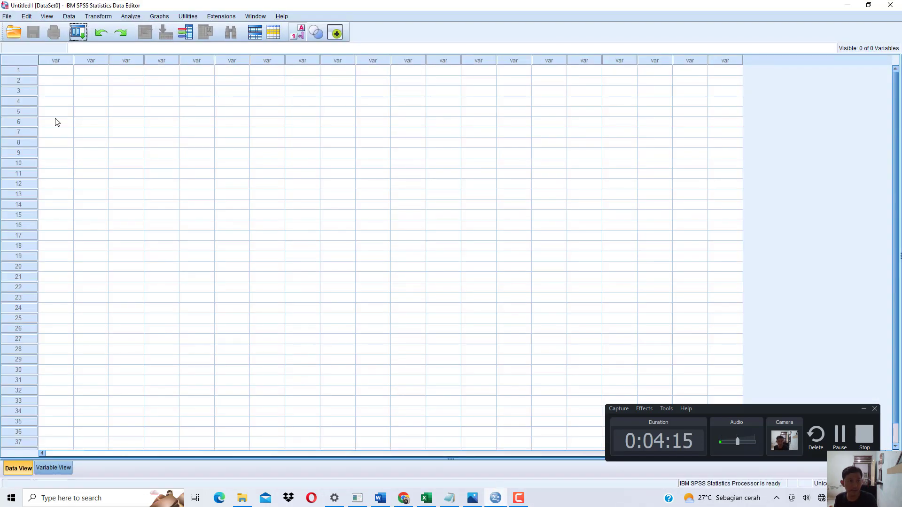
{"action": "left_click", "coordinate": [54, 74]}
{"action": "key", "text": "ctrl+v"}
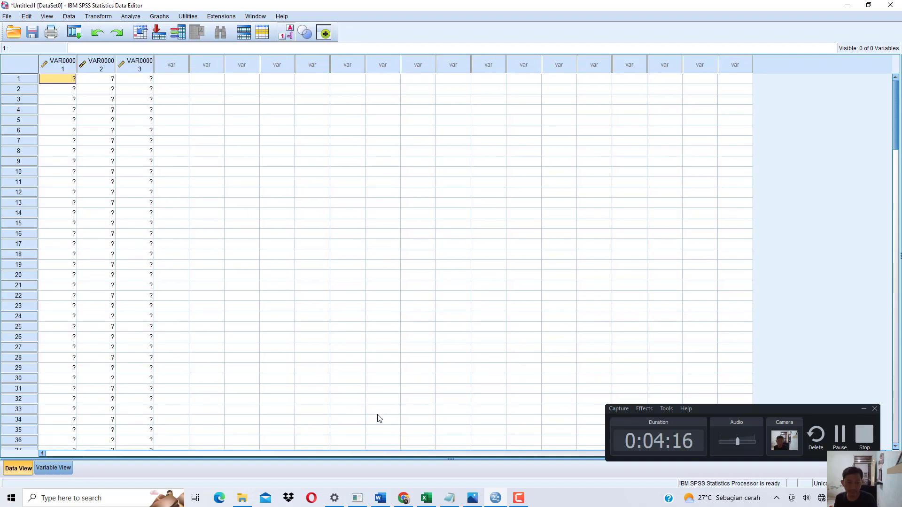
Switch to Chrome and review the SPSS book PDF's pages on the example data and the Independent-Samples T Test.
{"action": "left_click", "coordinate": [404, 498]}
{"action": "scroll", "coordinate": [386, 307], "scroll_direction": "down", "scroll_amount": 10}
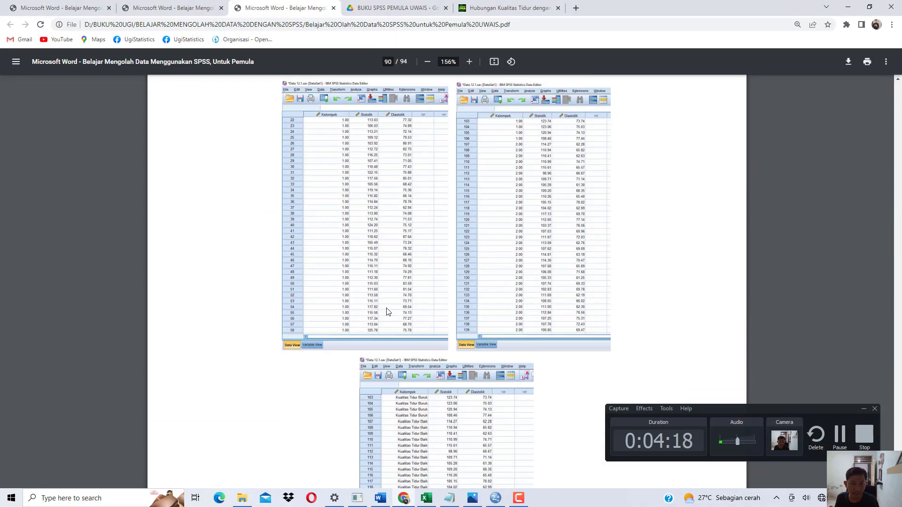
{"action": "scroll", "coordinate": [385, 307], "scroll_direction": "down", "scroll_amount": 15}
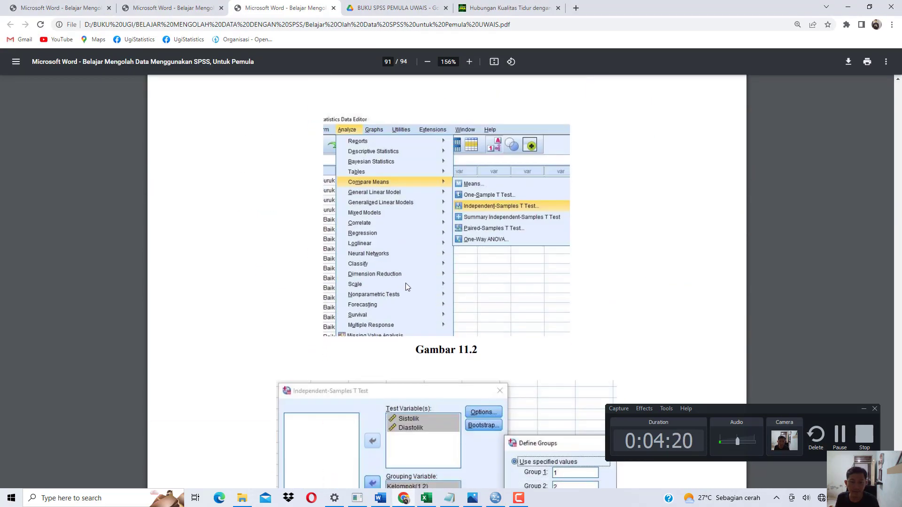
{"action": "left_click", "coordinate": [848, 6]}
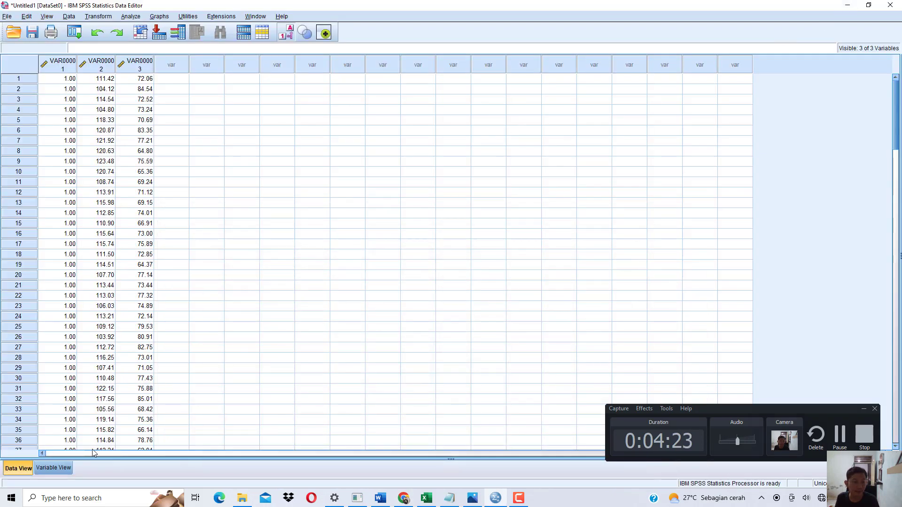
Rename the three SPSS variables, in order, as Kelompok, Sistolik and Diastolik.
{"action": "left_click", "coordinate": [66, 469]}
{"action": "left_click", "coordinate": [63, 60]}
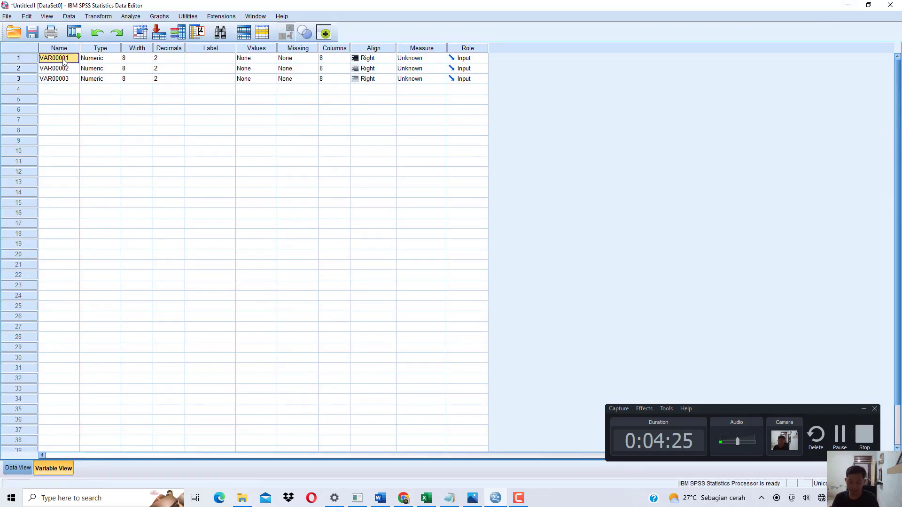
{"action": "type", "text": "Kelompok"}
{"action": "key", "text": "Return"}
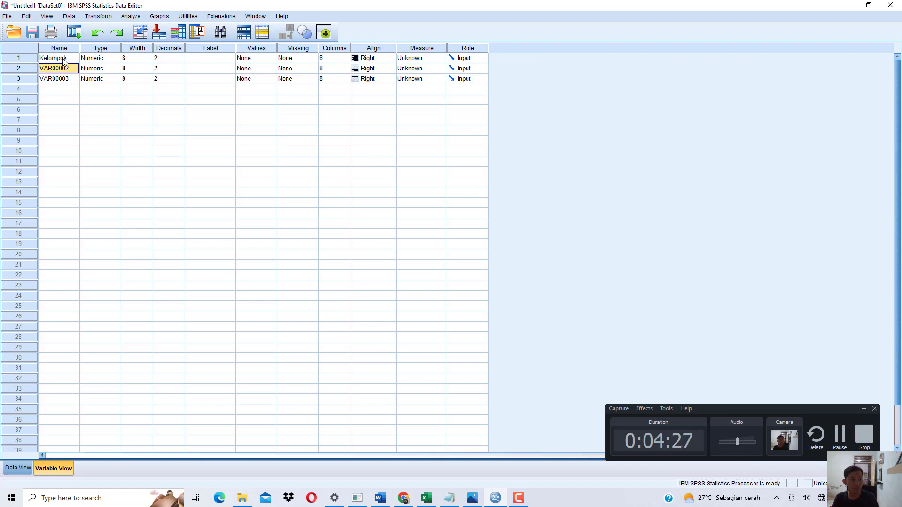
{"action": "type", "text": "Sistolik"}
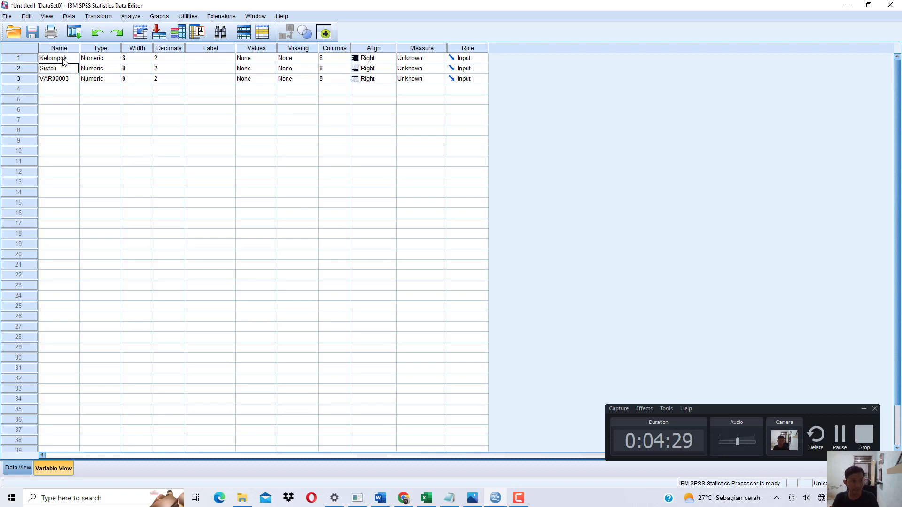
{"action": "key", "text": "Return"}
{"action": "type", "text": "Diastolik"}
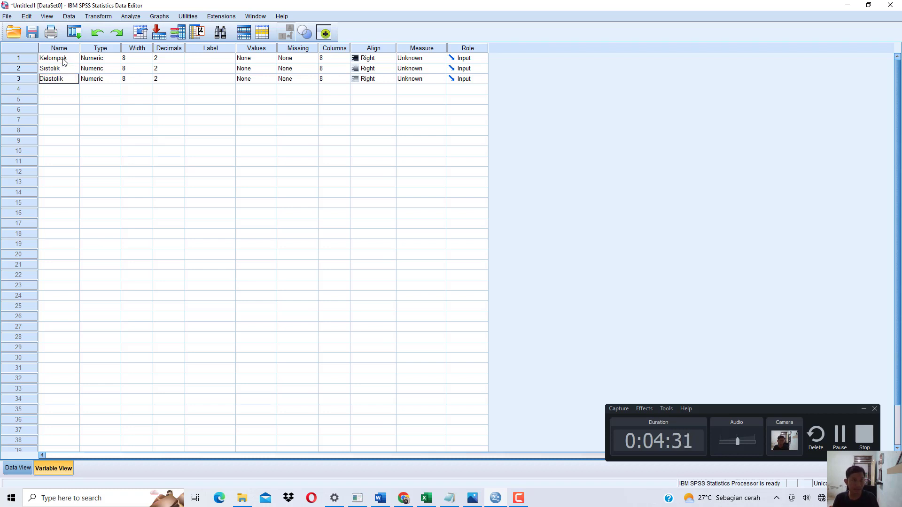
Switch to Excel and check the Kualitas Tidur code key above the data on the Tabel 12.1 sheet.
{"action": "left_click", "coordinate": [426, 498]}
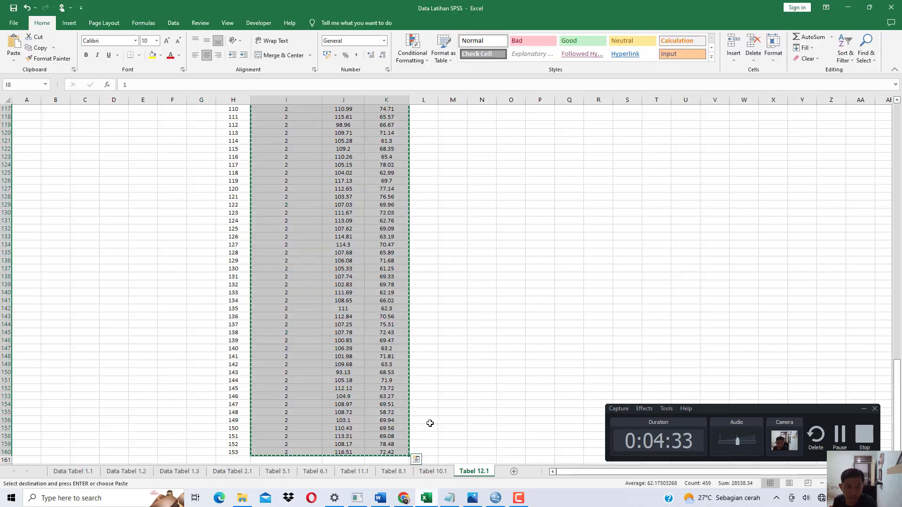
{"action": "scroll", "coordinate": [399, 322], "scroll_direction": "up", "scroll_amount": 20}
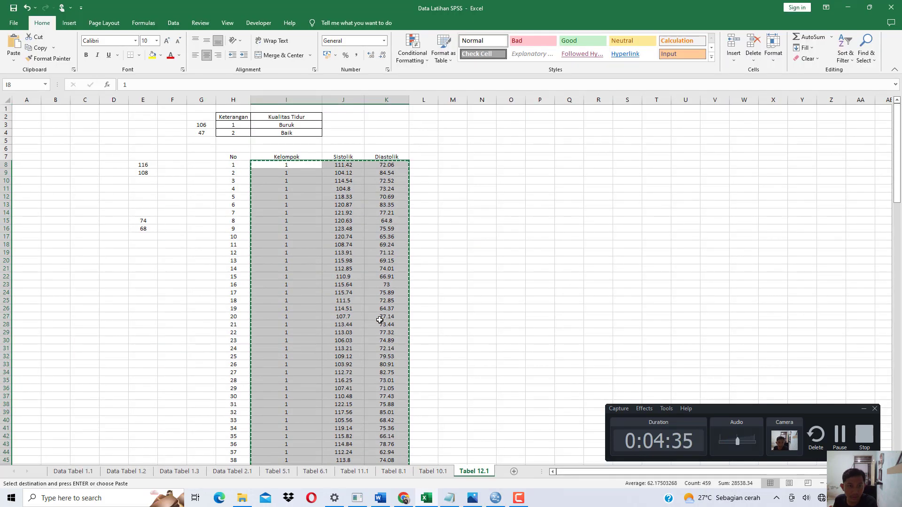
{"action": "left_click", "coordinate": [848, 7]}
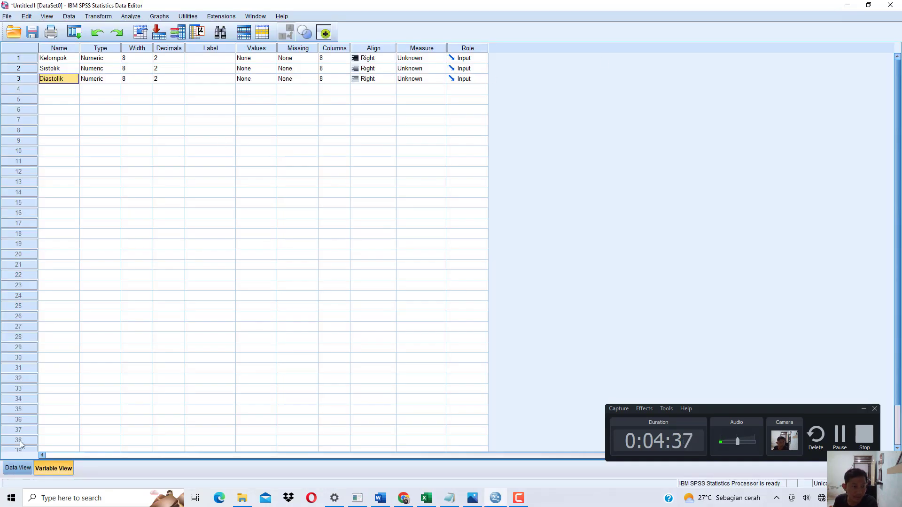
Widen the Kelompok data column to 16 and enlarge the Values column among the variable definitions.
{"action": "left_click", "coordinate": [21, 468]}
{"action": "left_click_drag", "start_coordinate": [77, 60], "coordinate": [111, 60]}
{"action": "left_click", "coordinate": [53, 468]}
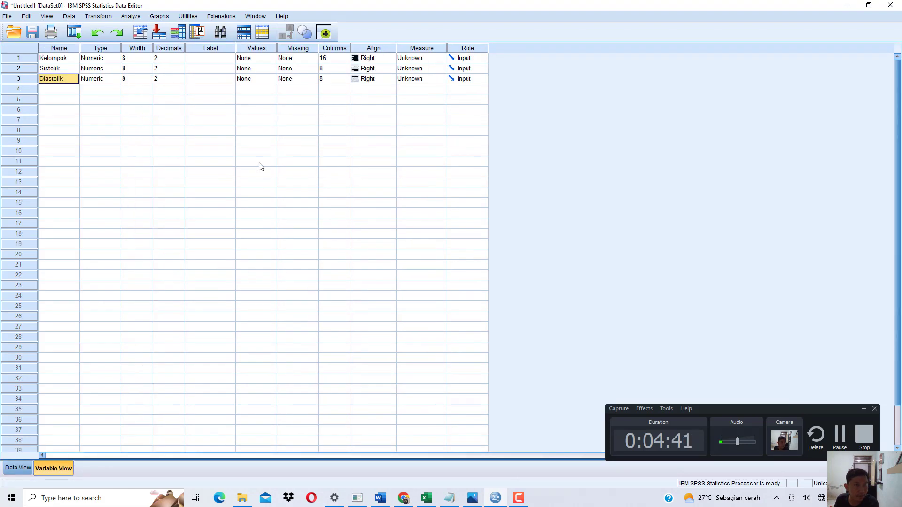
{"action": "left_click_drag", "start_coordinate": [277, 49], "coordinate": [387, 45]}
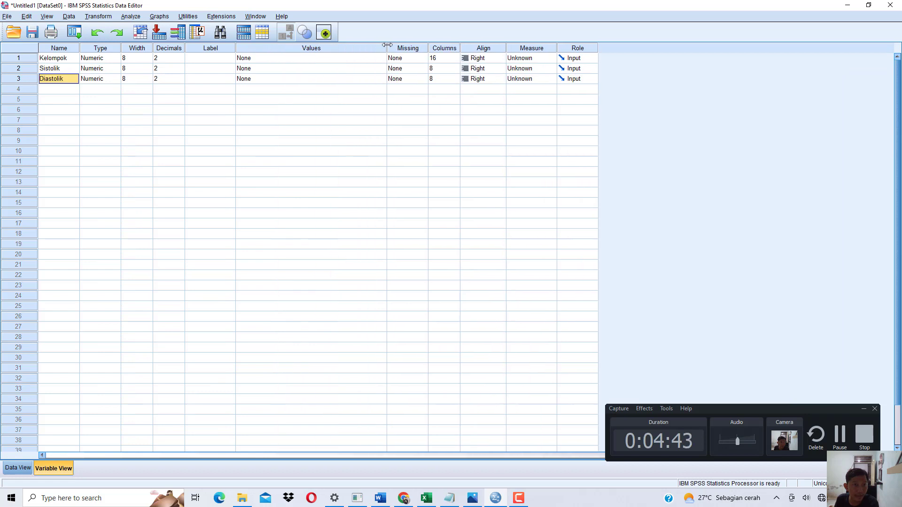
Add a value label to the Kelompok variable assigning "Kualitas Tidur Buruk" to the value 1.
{"action": "left_click", "coordinate": [379, 58]}
{"action": "left_click", "coordinate": [381, 58]}
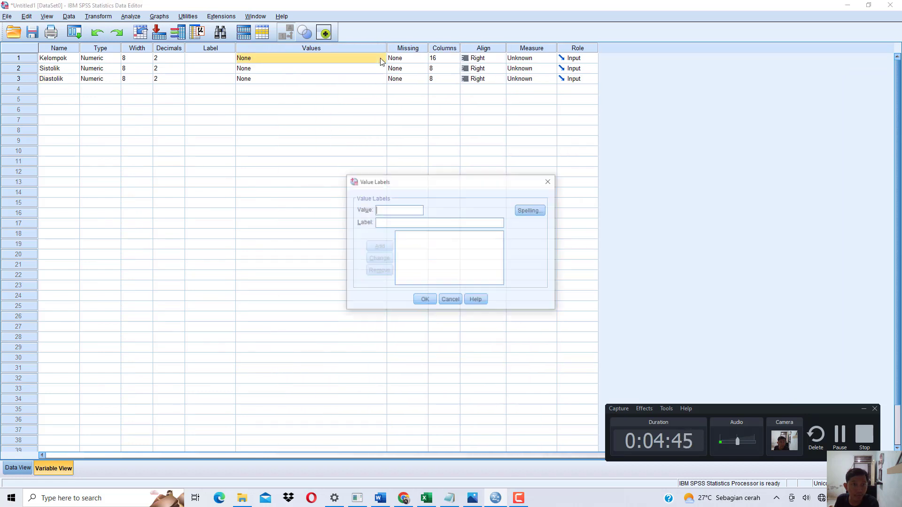
{"action": "type", "text": "K"}
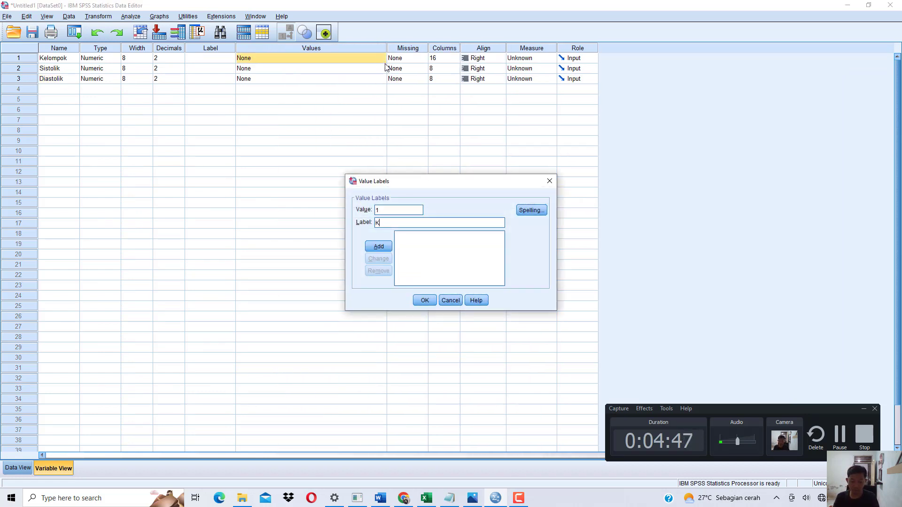
{"action": "type", "text": "ualitas Tidur "}
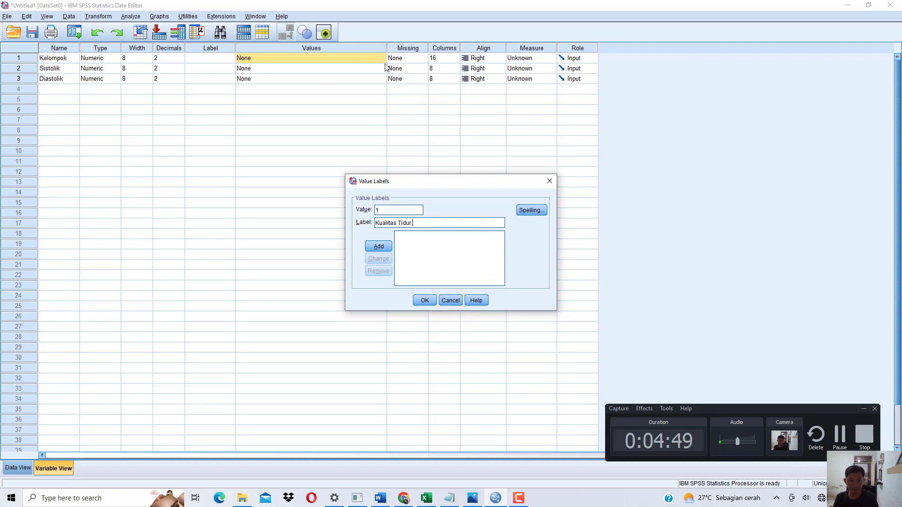
{"action": "type", "text": "Buruk"}
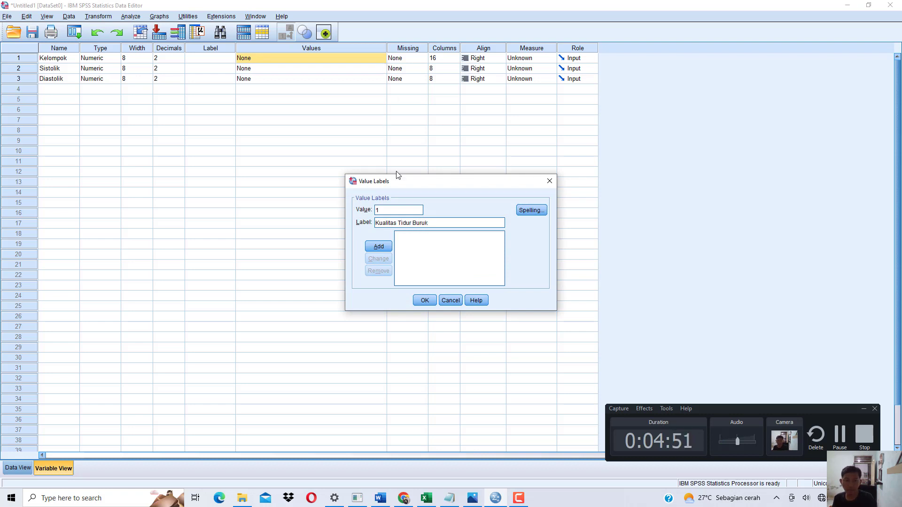
{"action": "left_click", "coordinate": [379, 246]}
Add the label "Kualitas Tidur Baik" for the value 2 and apply the Kelompok value labels.
{"action": "type", "text": "2"}
{"action": "type", "text": "Kual"}
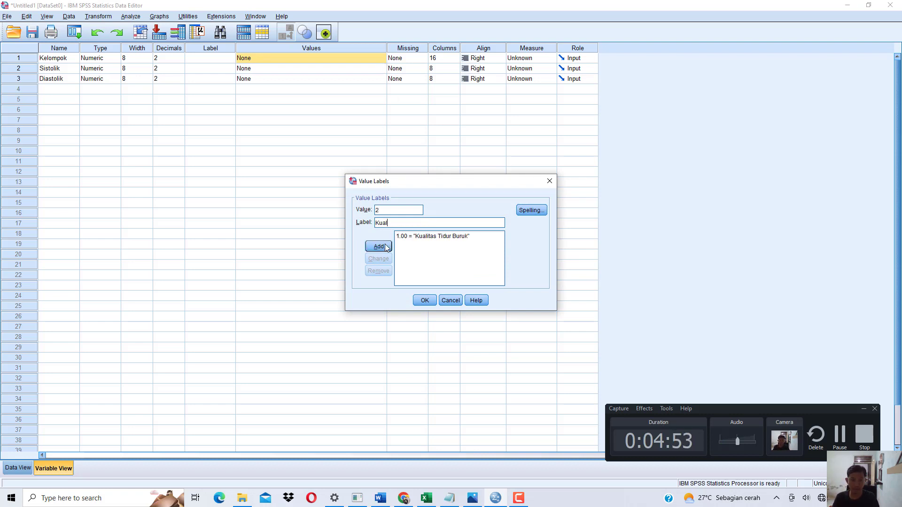
{"action": "type", "text": "itas Tidur "}
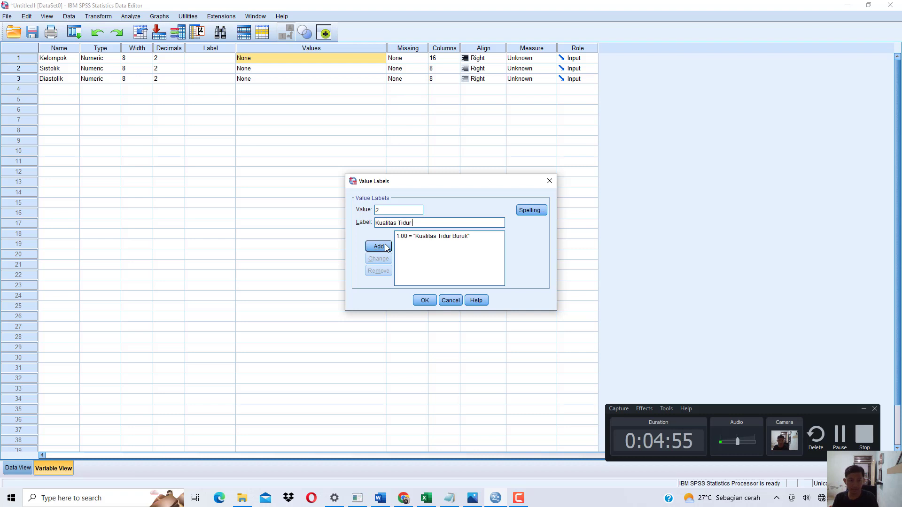
{"action": "type", "text": "Baik"}
{"action": "left_click", "coordinate": [386, 248]}
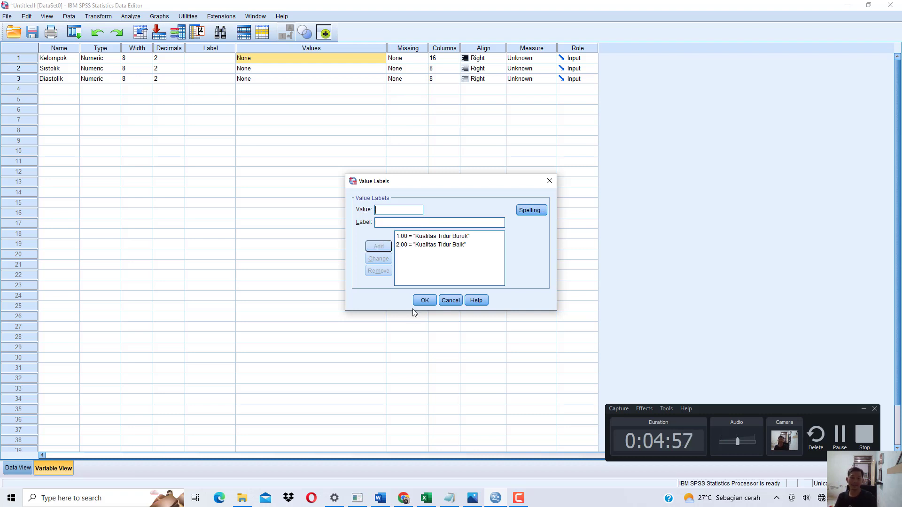
{"action": "left_click", "coordinate": [424, 301]}
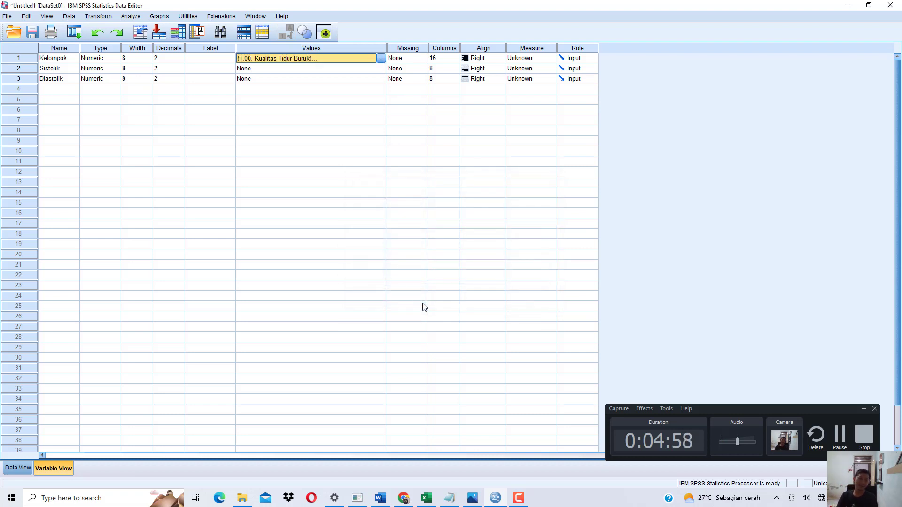
Return to the data and toggle between codes and value labels, leaving the Kelompok value labels displayed.
{"action": "left_click", "coordinate": [18, 468]}
{"action": "left_click", "coordinate": [290, 35]}
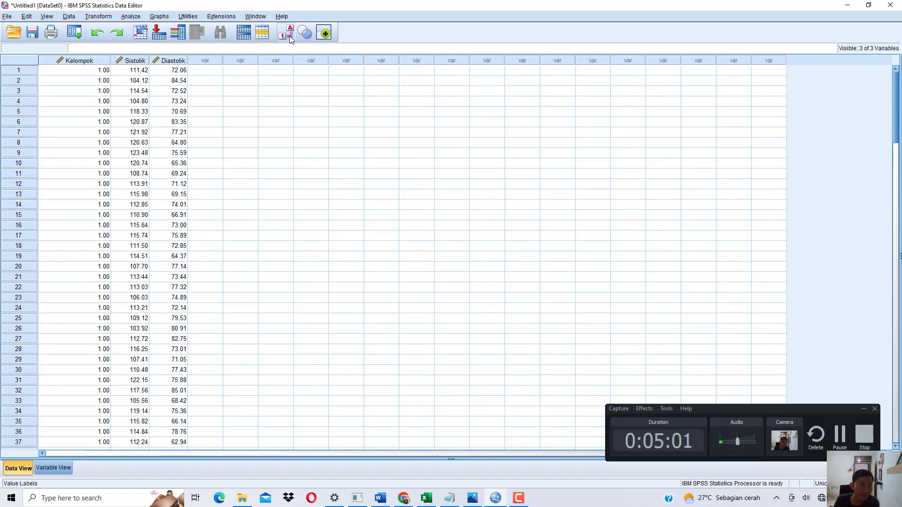
{"action": "left_click", "coordinate": [289, 35]}
{"action": "left_click", "coordinate": [289, 36]}
{"action": "left_click", "coordinate": [290, 36]}
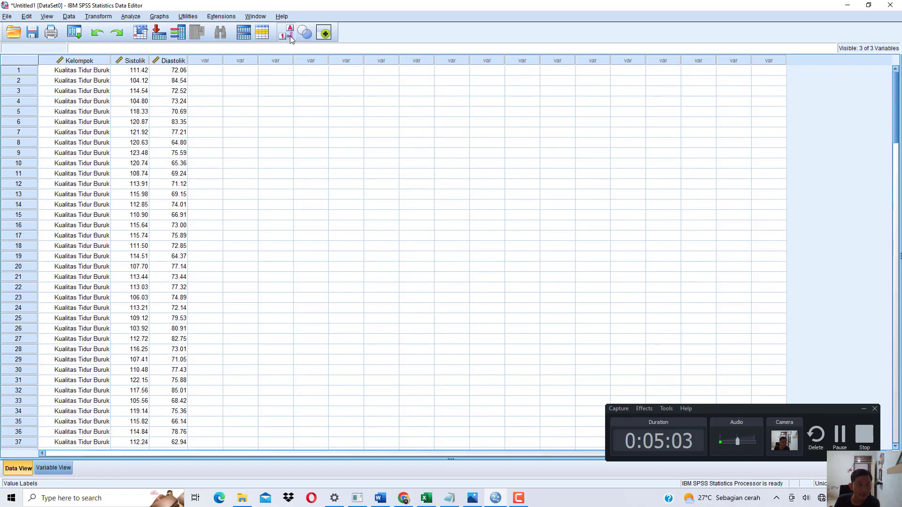
{"action": "left_click", "coordinate": [289, 36]}
{"action": "left_click", "coordinate": [290, 36]}
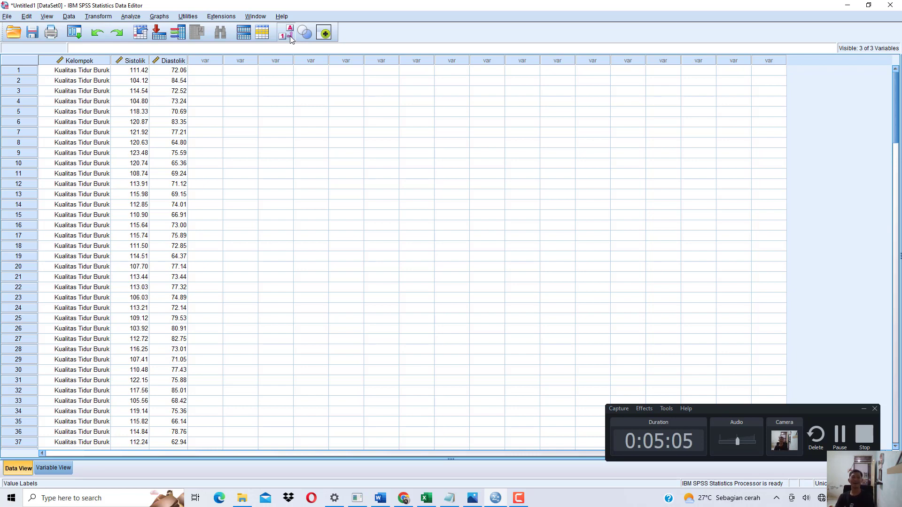
Switch to Notepad and add the line "Kita akan gunakan dulu uji t 2 sampel independen" below the existing notes.
{"action": "left_click", "coordinate": [443, 497]}
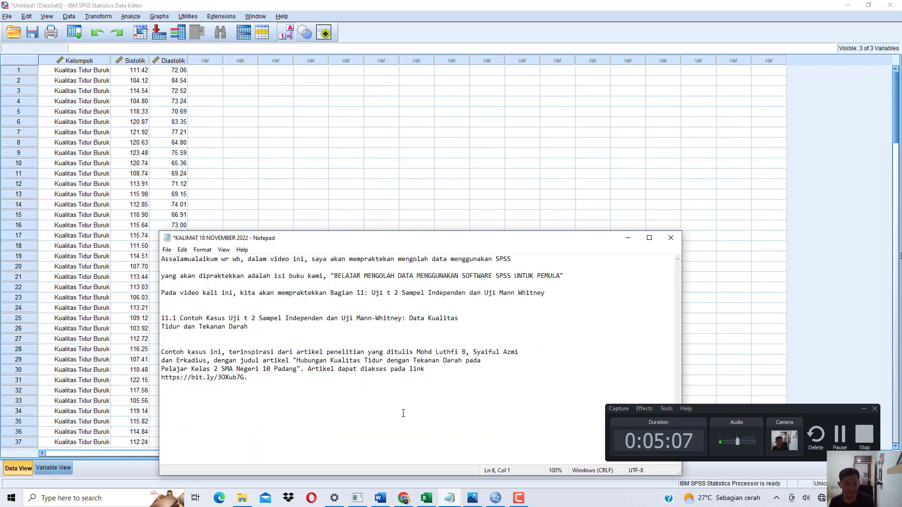
{"action": "left_click", "coordinate": [403, 413]}
{"action": "type", "text": "Kita t"}
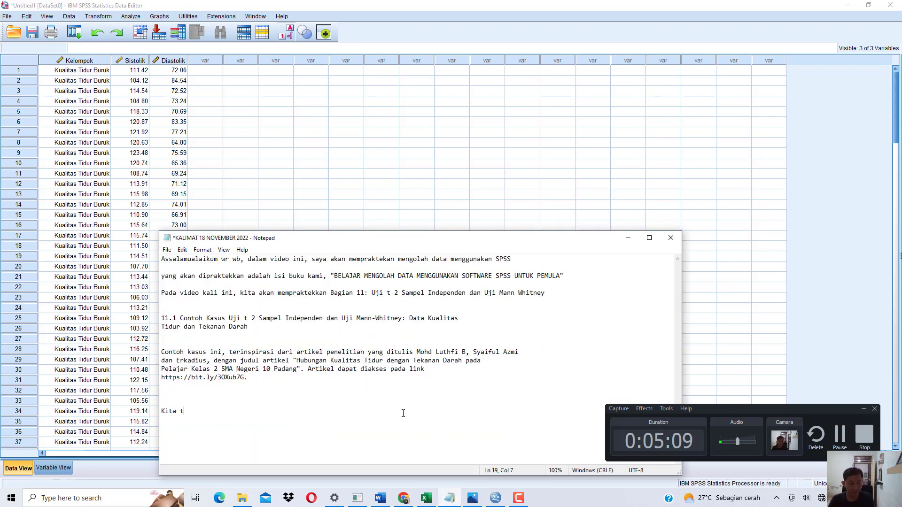
{"action": "key", "text": "BackSpace"}
{"action": "type", "text": "akan gunakan du"}
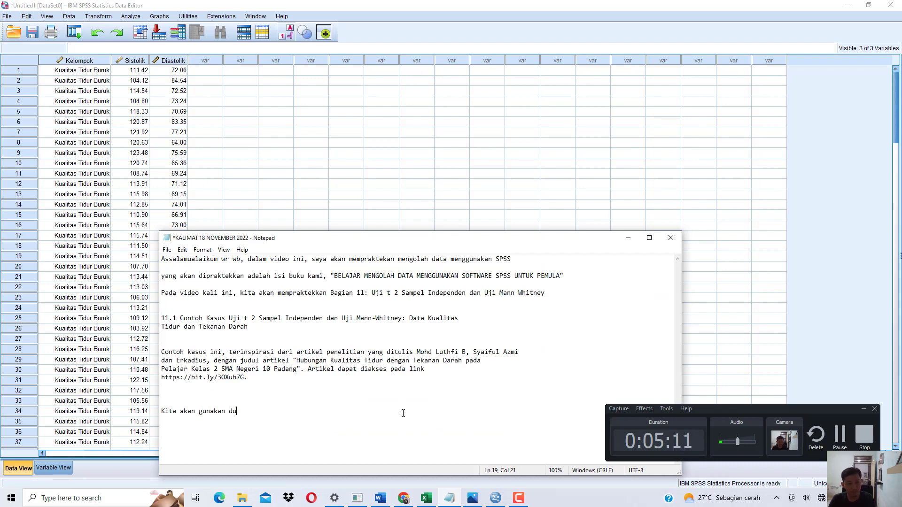
{"action": "type", "text": "l"}
{"action": "key", "text": "BackSpace"}
{"action": "type", "text": "u uji t 2 sampel indepe"}
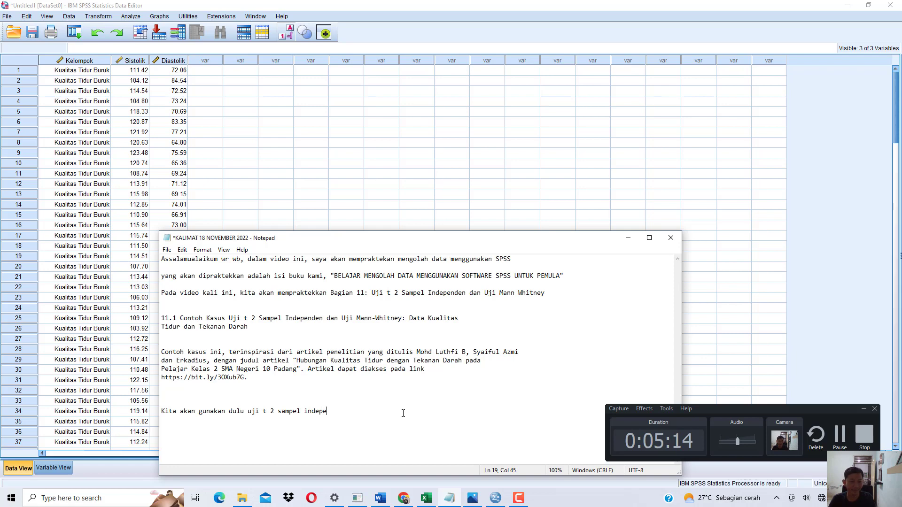
{"action": "type", "text": "nden"}
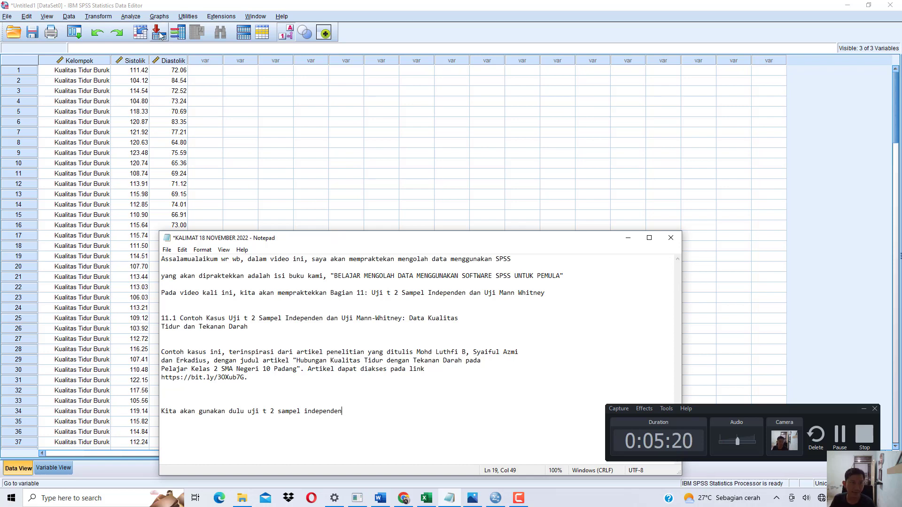
Start an Independent-Samples T Test in SPSS with Kelompok as grouping variable and Sistolik and Diastolik as test variables.
{"action": "left_click", "coordinate": [130, 16]}
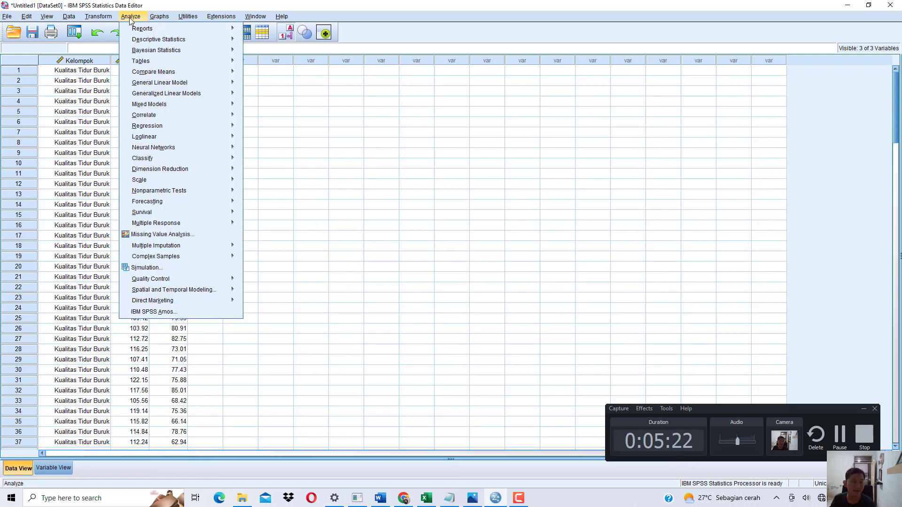
{"action": "mouse_move", "coordinate": [174, 73]}
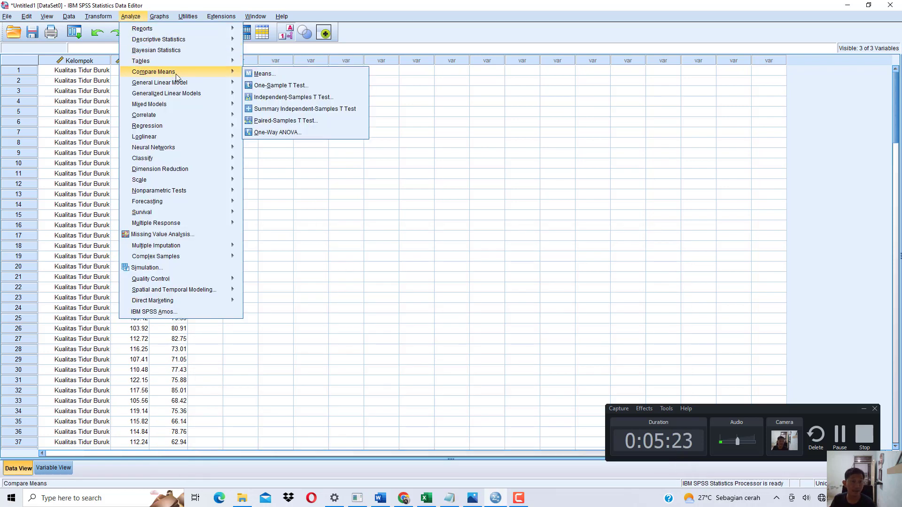
{"action": "left_click", "coordinate": [296, 97]}
{"action": "left_click", "coordinate": [431, 268]}
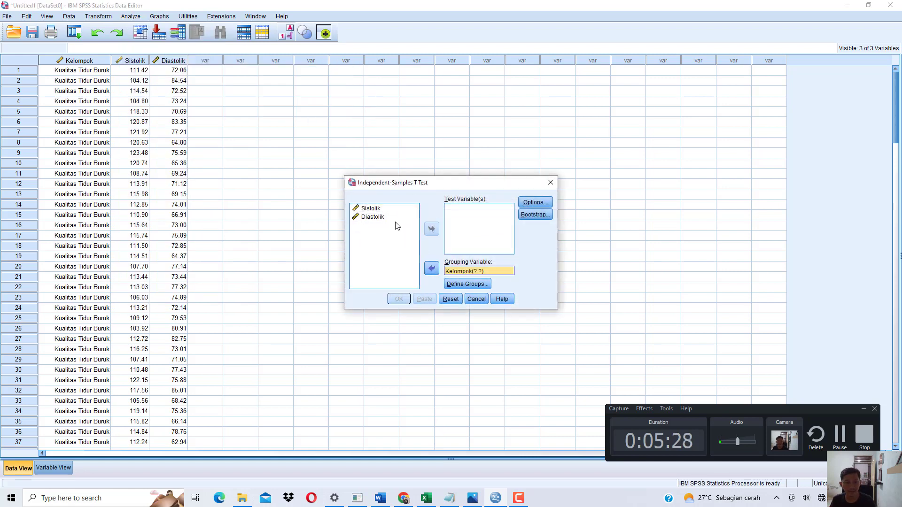
{"action": "left_click", "coordinate": [396, 219]}
{"action": "key", "text": "shift+Up"}
{"action": "left_click", "coordinate": [431, 229]}
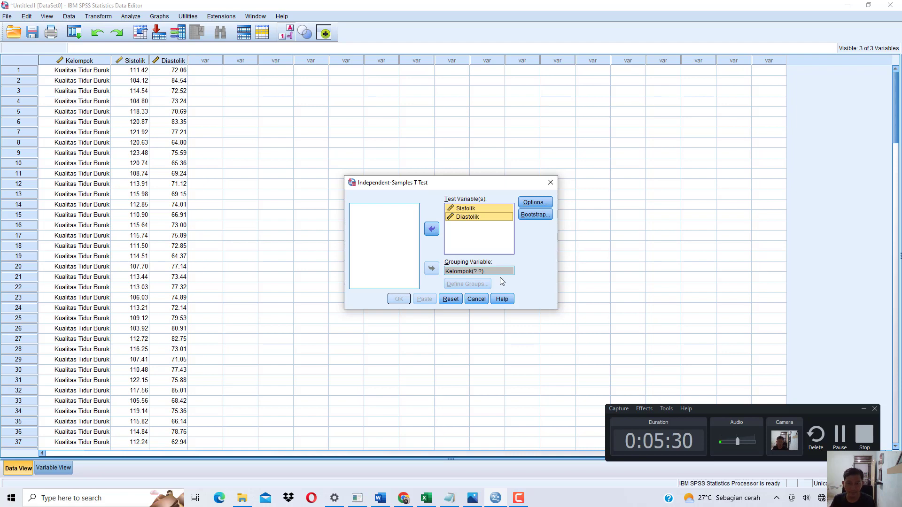
Define the Kelompok groups with the specified values 1 and 2, and run the independent-samples t test.
{"action": "left_click", "coordinate": [479, 272]}
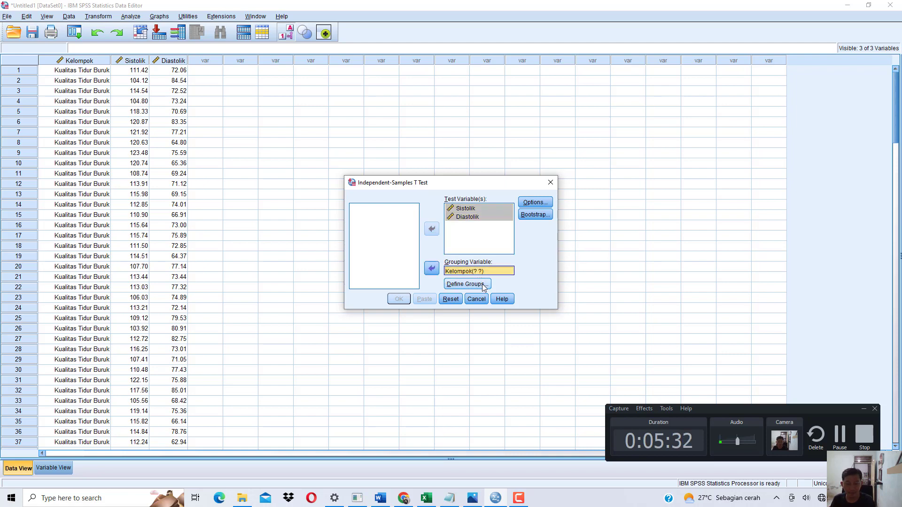
{"action": "left_click", "coordinate": [484, 284]}
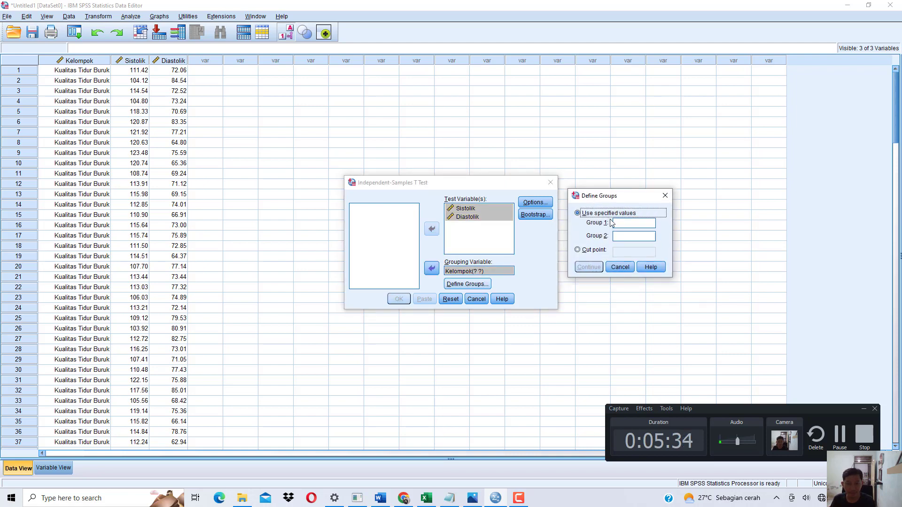
{"action": "left_click", "coordinate": [615, 222]}
{"action": "type", "text": "1"}
{"action": "left_click", "coordinate": [625, 235]}
{"action": "type", "text": "2"}
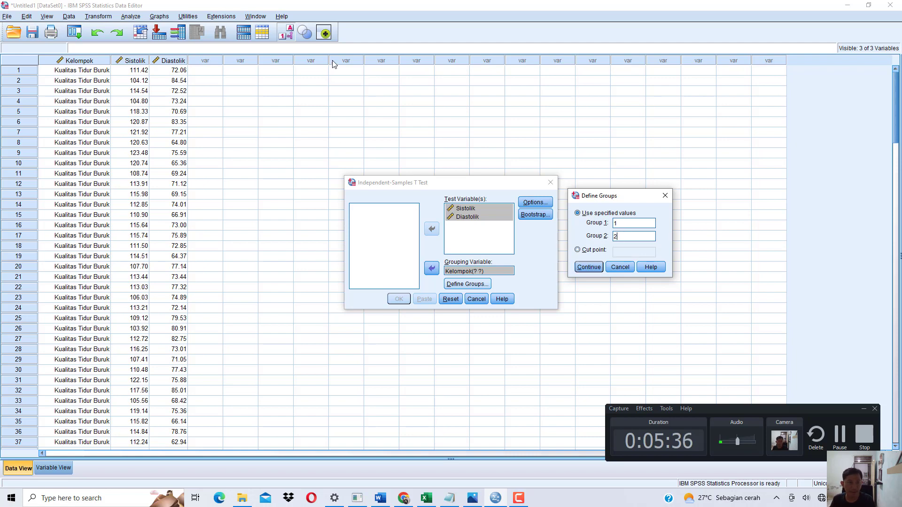
{"action": "left_click", "coordinate": [589, 267]}
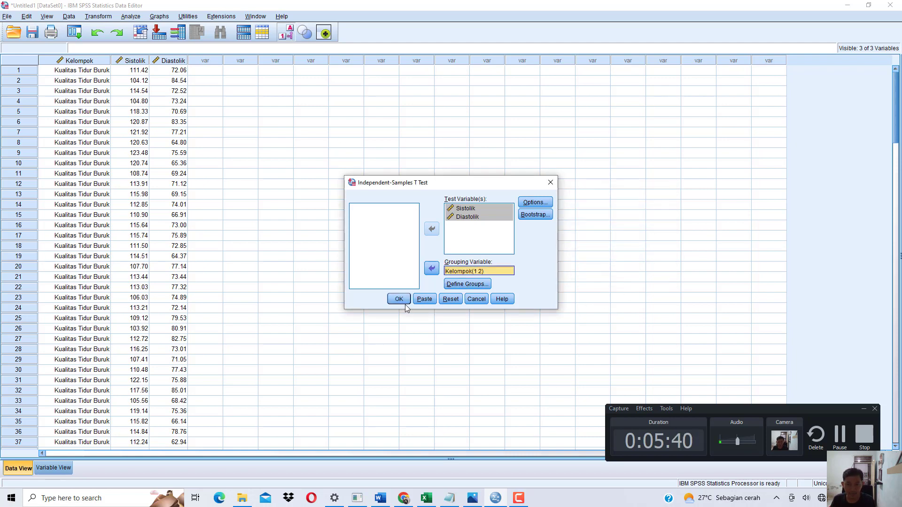
{"action": "left_click", "coordinate": [402, 299]}
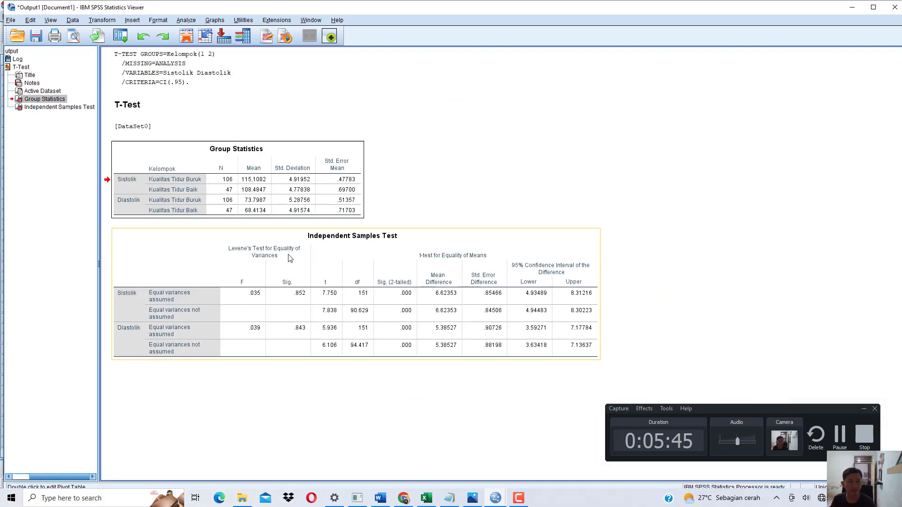
Switch to Notepad, place its window beside the SPSS group statistics table, and add blank lines below the last note.
{"action": "left_click", "coordinate": [449, 497]}
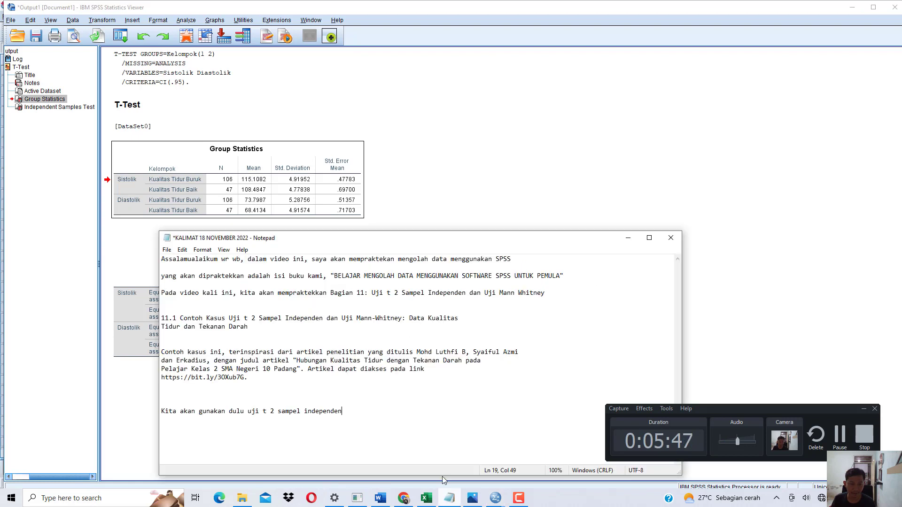
{"action": "left_click_drag", "start_coordinate": [350, 242], "coordinate": [568, 105]}
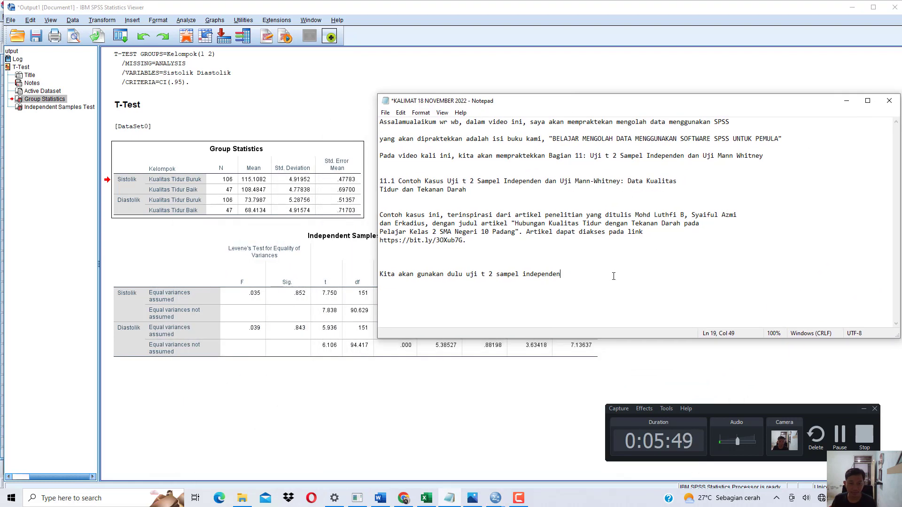
{"action": "key", "text": "Return"}
{"action": "key", "text": "Return"}
{"action": "key", "text": "Return"}
{"action": "key", "text": "Return"}
{"action": "key", "text": "Return"}
{"action": "key", "text": "Return"}
{"action": "key", "text": "Return"}
{"action": "key", "text": "Return"}
{"action": "key", "text": "Return"}
{"action": "key", "text": "Return"}
{"action": "key", "text": "Return"}
{"action": "key", "text": "Return"}
{"action": "key", "text": "Return"}
{"action": "key", "text": "Return"}
{"action": "key", "text": "Return"}
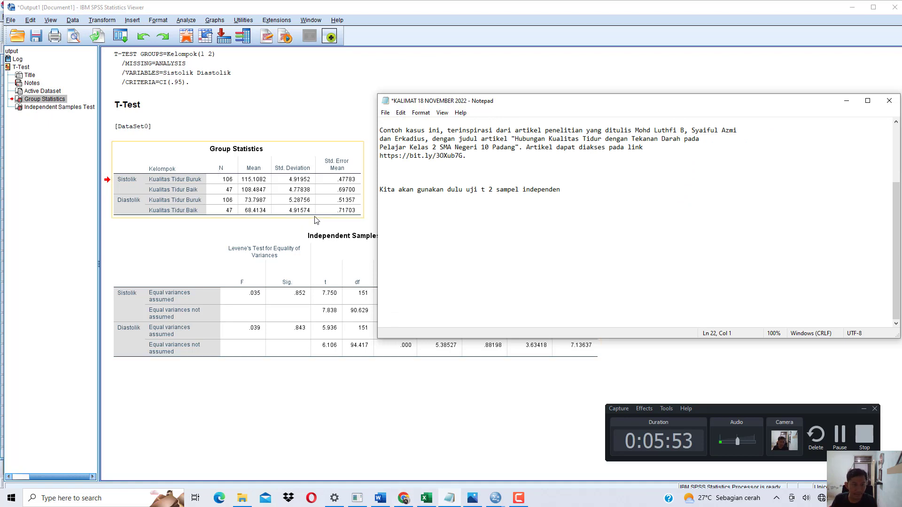
Switch to the book PDF in Chrome, examine its t test results and section 11 questions, and return to the SPSS output.
{"action": "left_click", "coordinate": [402, 498]}
{"action": "scroll", "coordinate": [397, 408], "scroll_direction": "down", "scroll_amount": 12}
{"action": "scroll", "coordinate": [412, 290], "scroll_direction": "up", "scroll_amount": 4}
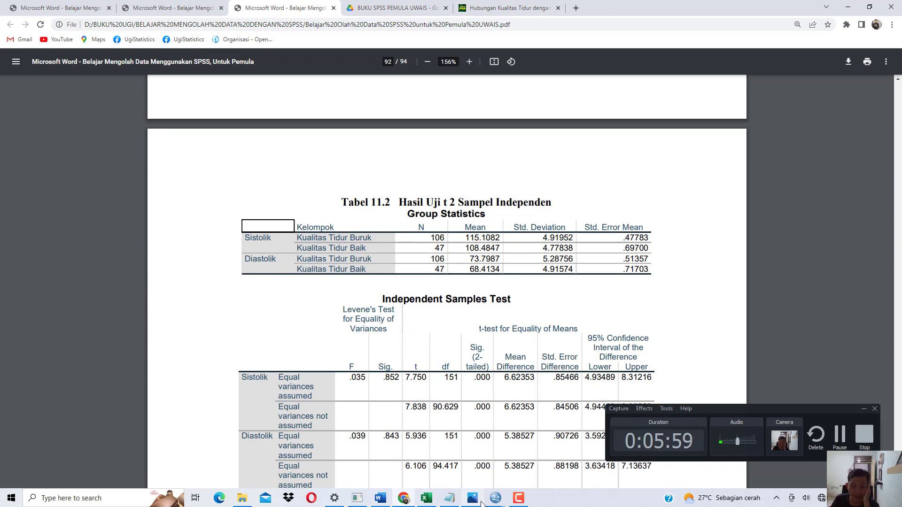
{"action": "left_click", "coordinate": [498, 505]}
{"action": "scroll", "coordinate": [387, 320], "scroll_direction": "down", "scroll_amount": 20}
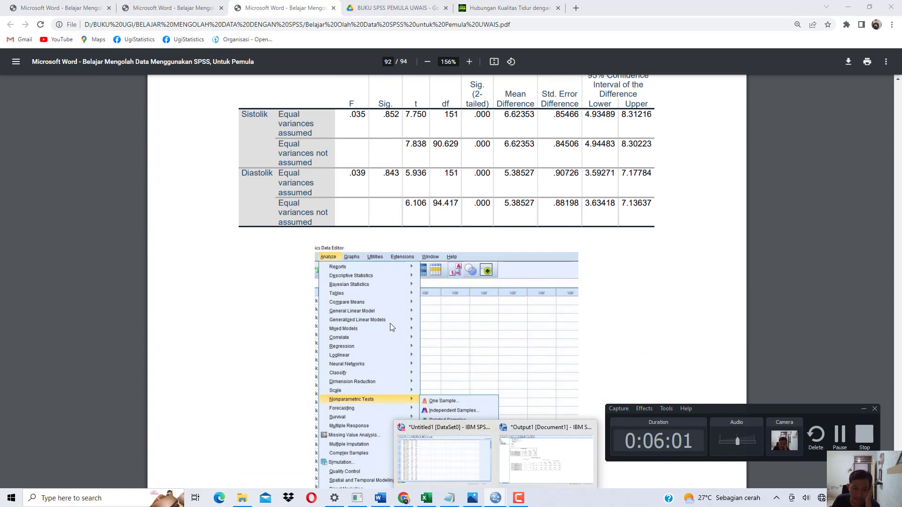
{"action": "scroll", "coordinate": [393, 331], "scroll_direction": "down", "scroll_amount": 5}
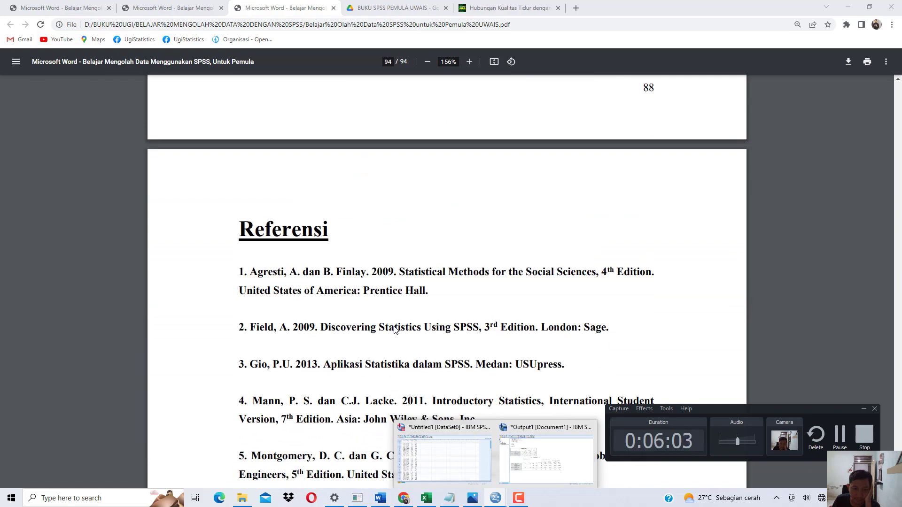
{"action": "scroll", "coordinate": [393, 308], "scroll_direction": "up", "scroll_amount": 20}
{"action": "scroll", "coordinate": [387, 297], "scroll_direction": "up", "scroll_amount": 20}
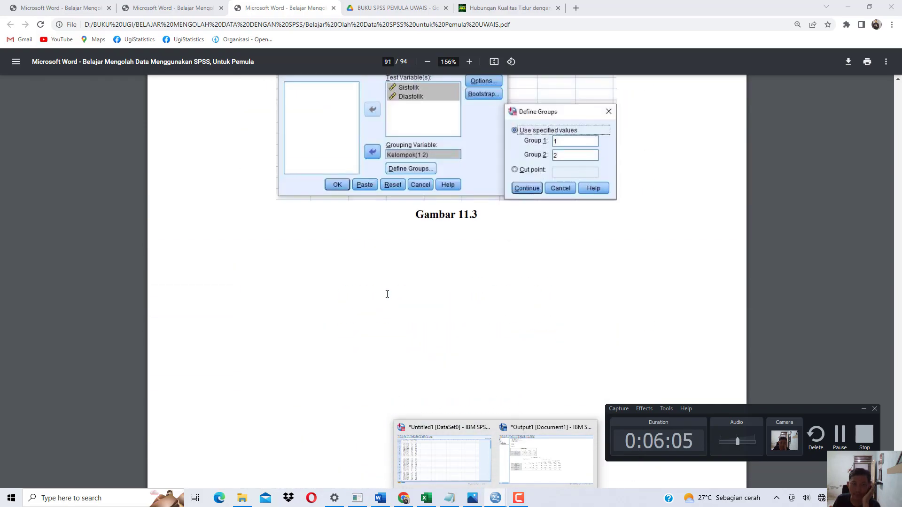
{"action": "scroll", "coordinate": [386, 295], "scroll_direction": "up", "scroll_amount": 10}
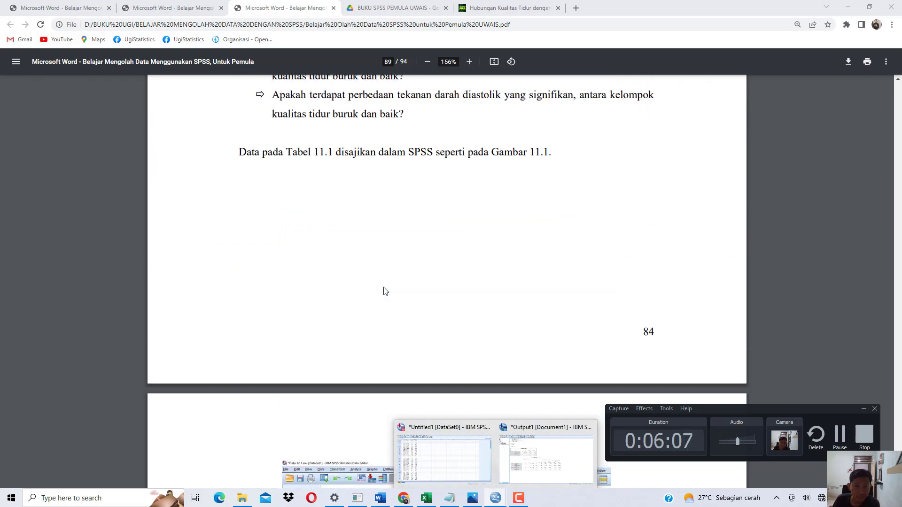
{"action": "left_click", "coordinate": [545, 451]}
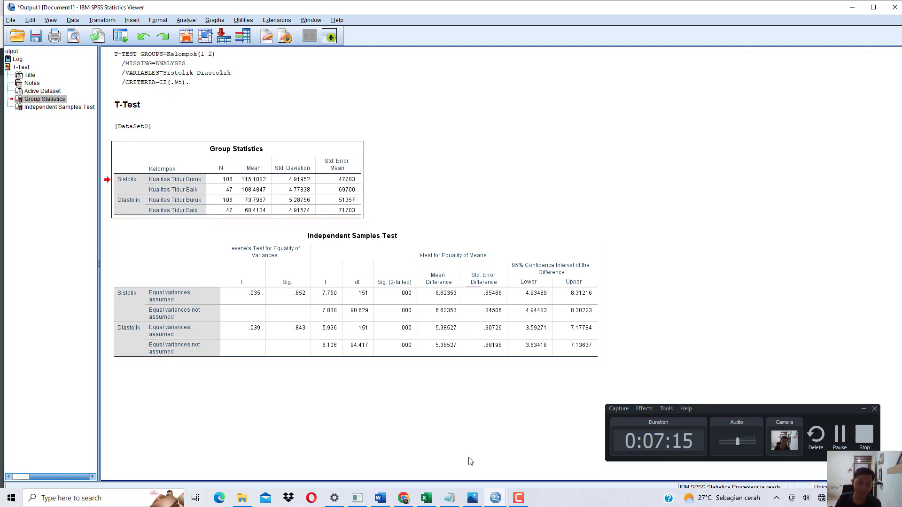
Reposition the Notepad window to uncover more of the test output, and add the line "Berdasarkan hasil uji t 2 sampel independen:".
{"action": "left_click", "coordinate": [449, 498]}
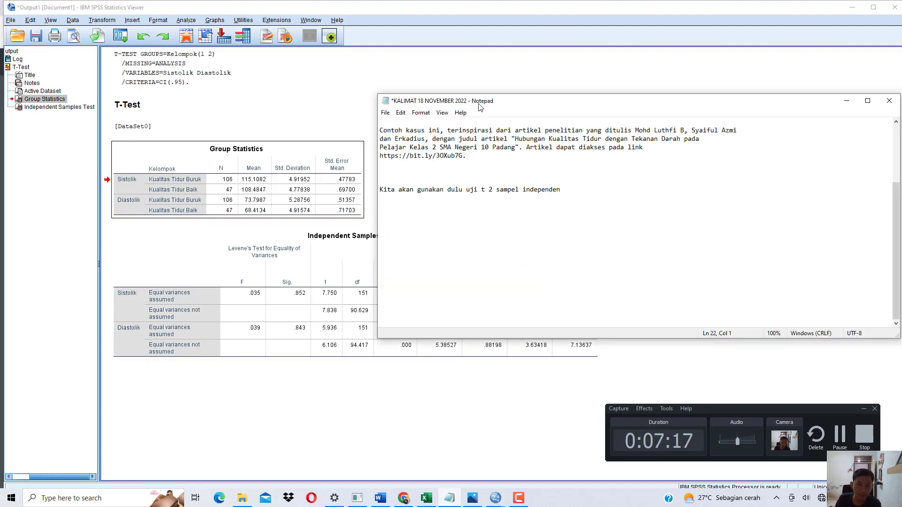
{"action": "left_click_drag", "start_coordinate": [481, 101], "coordinate": [592, 127]}
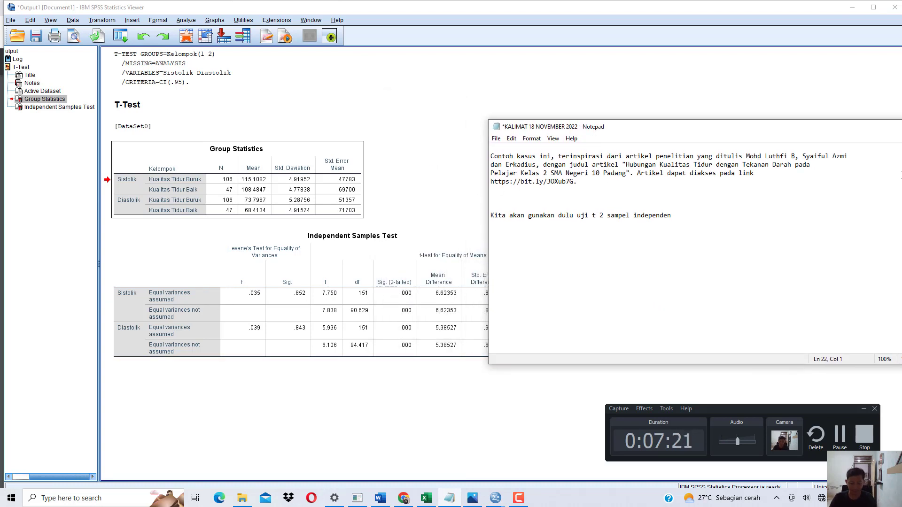
{"action": "type", "text": "Ber"}
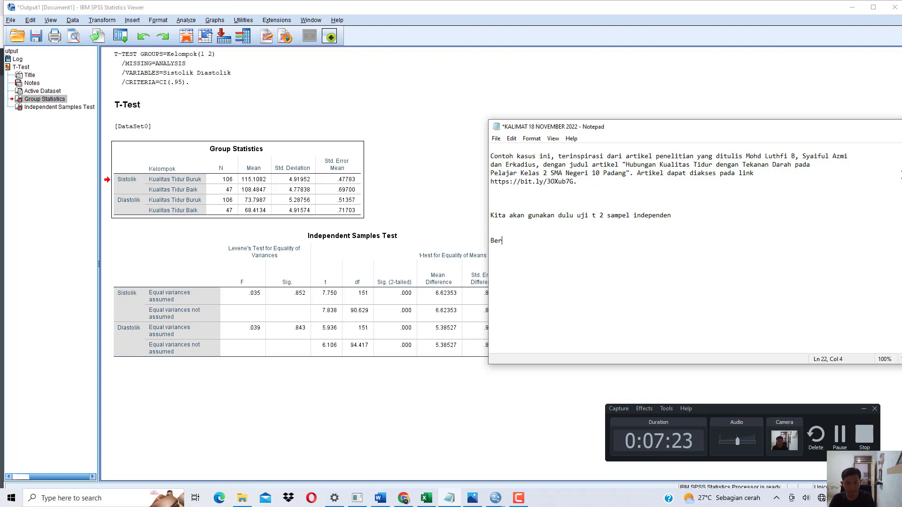
{"action": "type", "text": "das"}
{"action": "key", "text": "BackSpace"}
{"action": "key", "text": "BackSpace"}
{"action": "type", "text": "dasarkan hasil uji t 2 sampe"}
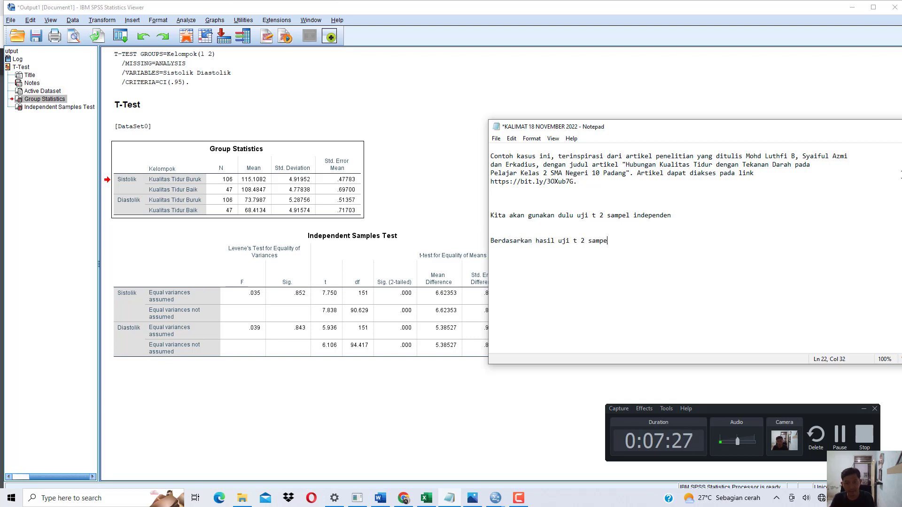
{"action": "type", "text": "l independen:"}
{"action": "key", "text": "Return"}
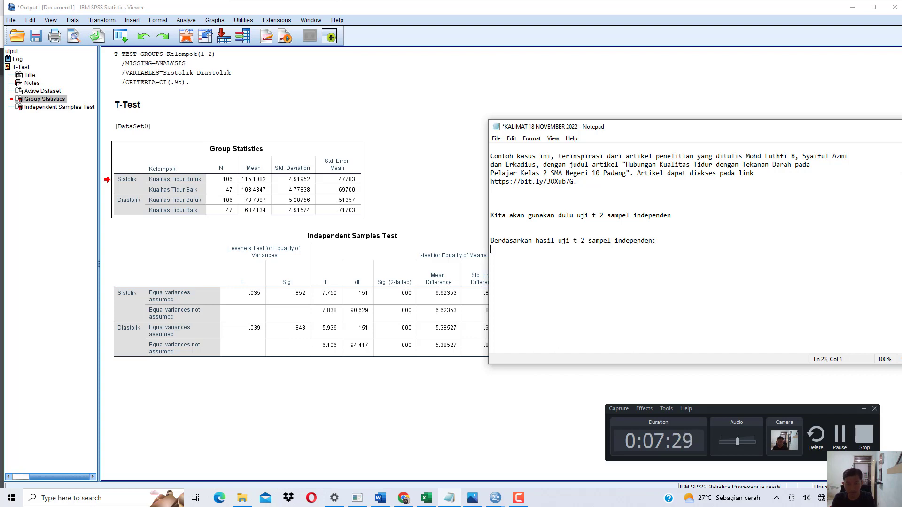
Start the first conclusion with "1. Terdapat perbedaan tekanan darah sistolik yang signifikan, antara kelompok kualitas tidur buruk".
{"action": "type", "text": "Terd"}
{"action": "type", "text": "apat perbedaan tekanana"}
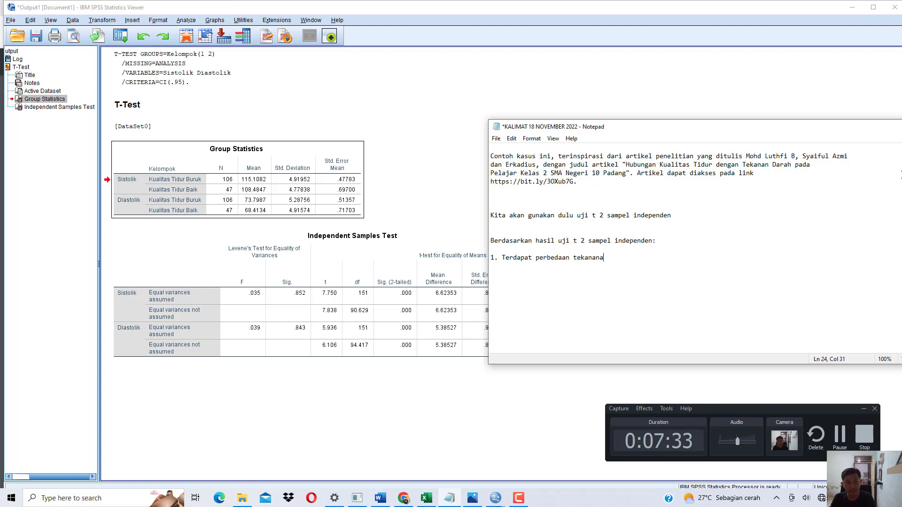
{"action": "key", "text": "BackSpace"}
{"action": "type", "text": "darah sistolik "}
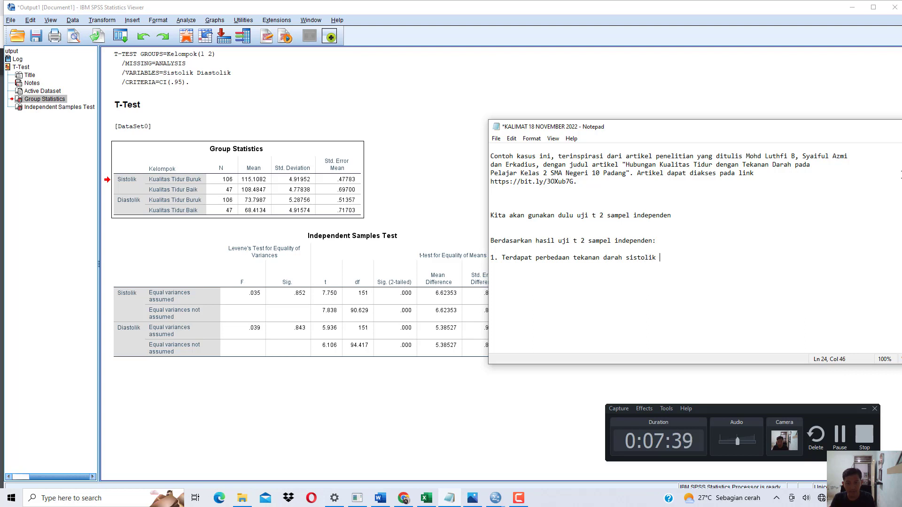
{"action": "type", "text": "yang signifi"}
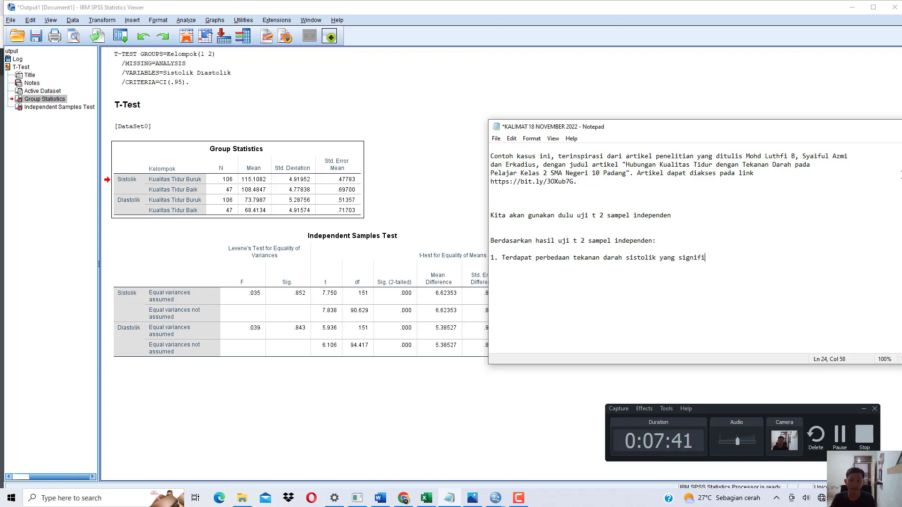
{"action": "type", "text": "kan, antara kelompok k"}
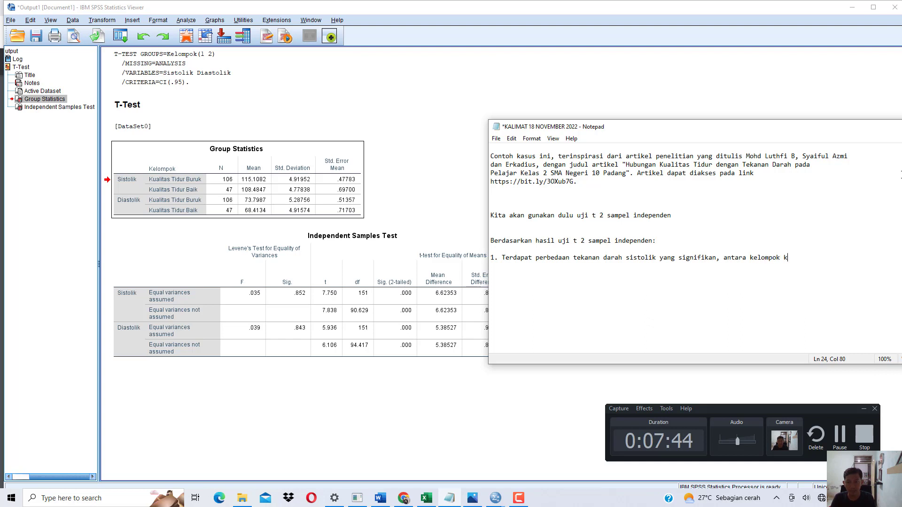
{"action": "type", "text": "ualutas ti"}
{"action": "key", "text": "BackSpace"}
{"action": "key", "text": "BackSpace"}
{"action": "key", "text": "BackSpace"}
{"action": "type", "text": "tas tidur buruk "}
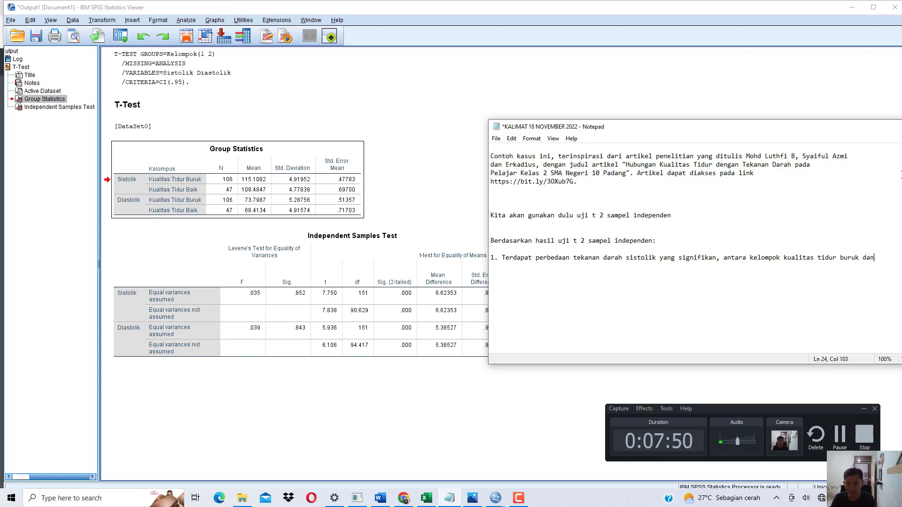
Complete the first conclusion with "dan kelompok kualitas tidur baik, oleh karena nilai Sig. (2-tailed) = 0,000 < 0,05".
{"action": "type", "text": "dan kelompok kualitas ti"}
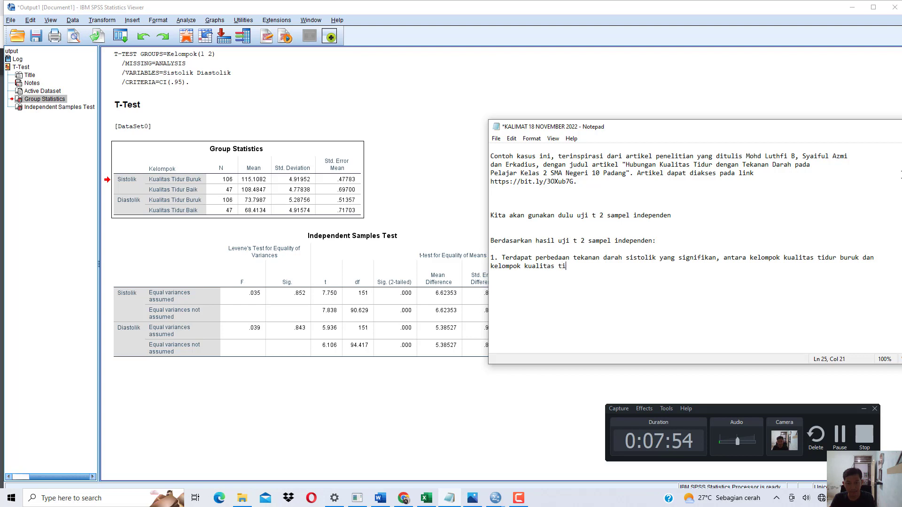
{"action": "type", "text": "dur baik, oleh karena "}
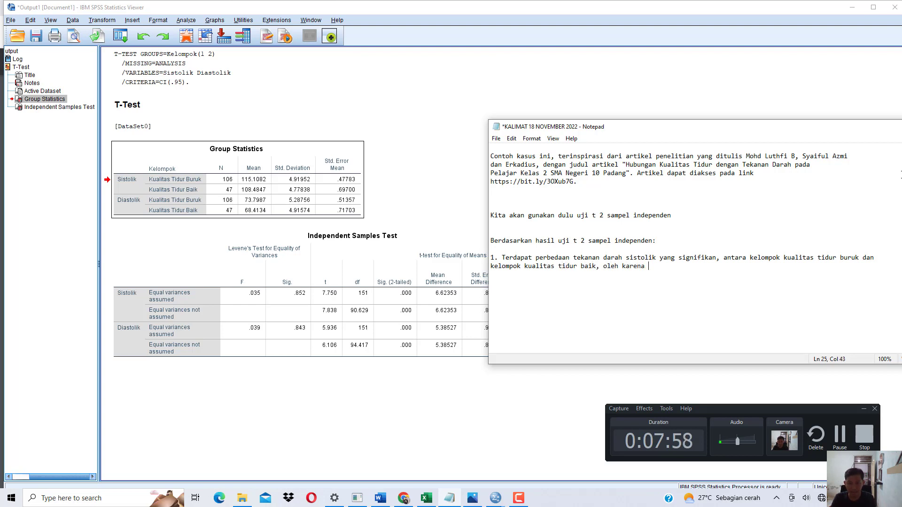
{"action": "type", "text": "nilai Sig"}
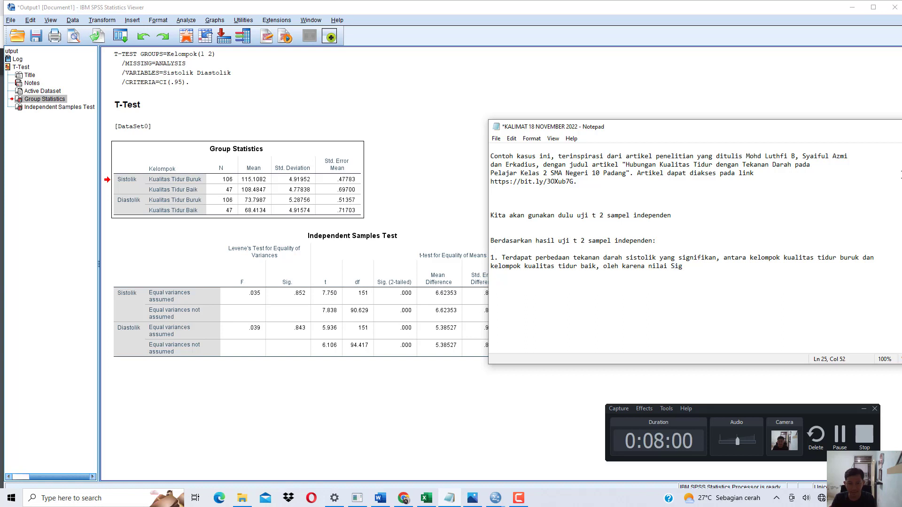
{"action": "type", "text": ". (2-tailed)"}
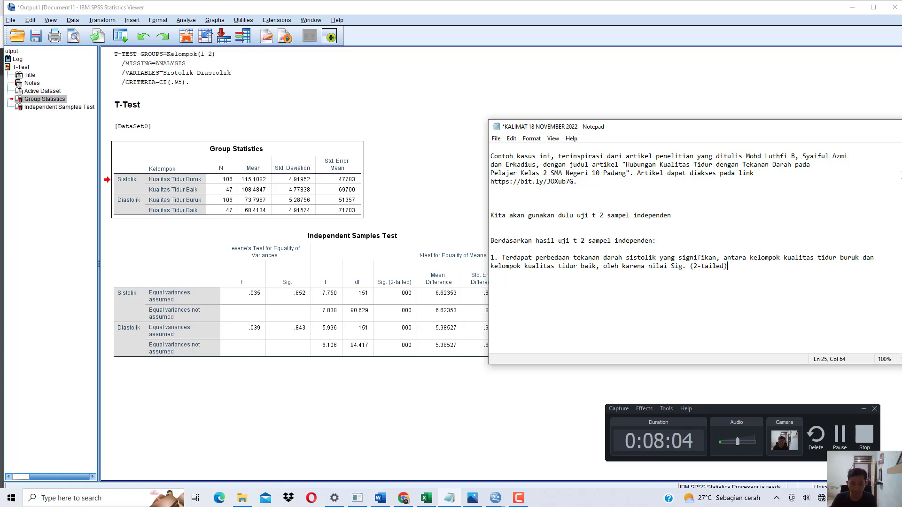
{"action": "left_click", "coordinate": [267, 299]}
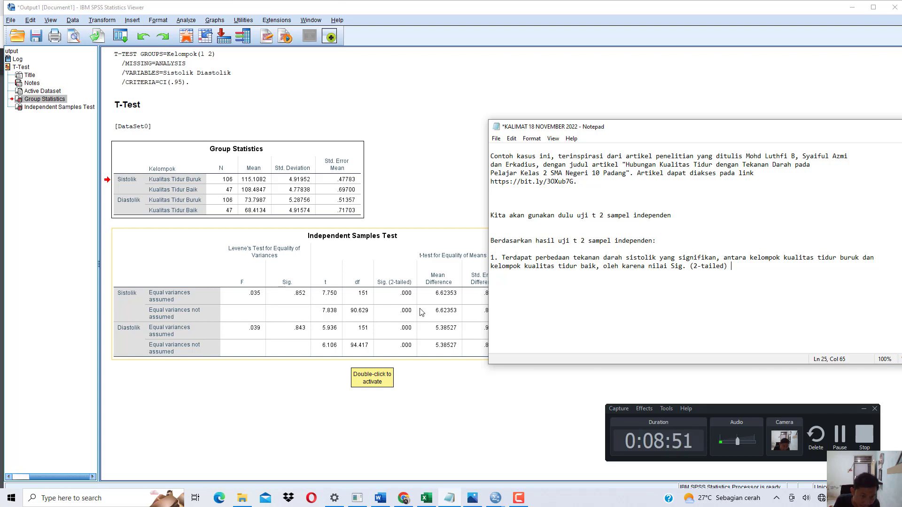
{"action": "key", "text": "alt+Tab"}
{"action": "type", "text": "= 0,"}
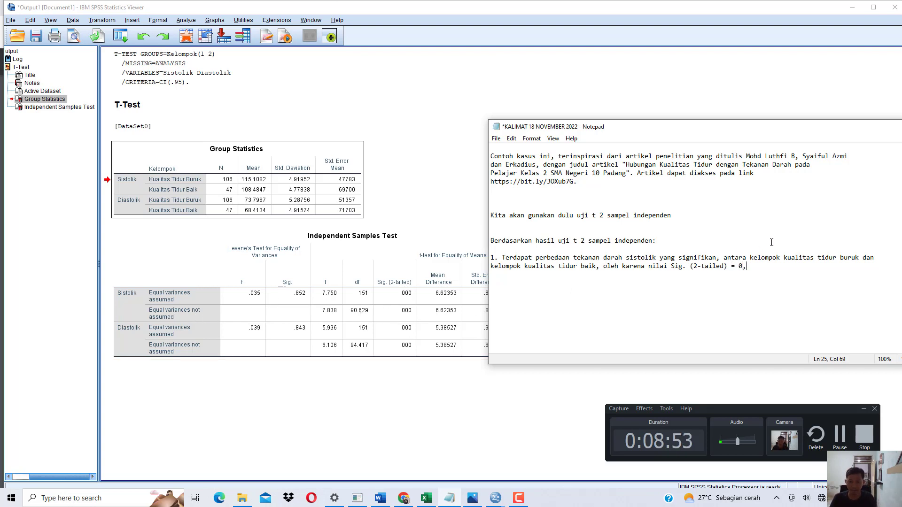
{"action": "type", "text": "000 < 0,05"}
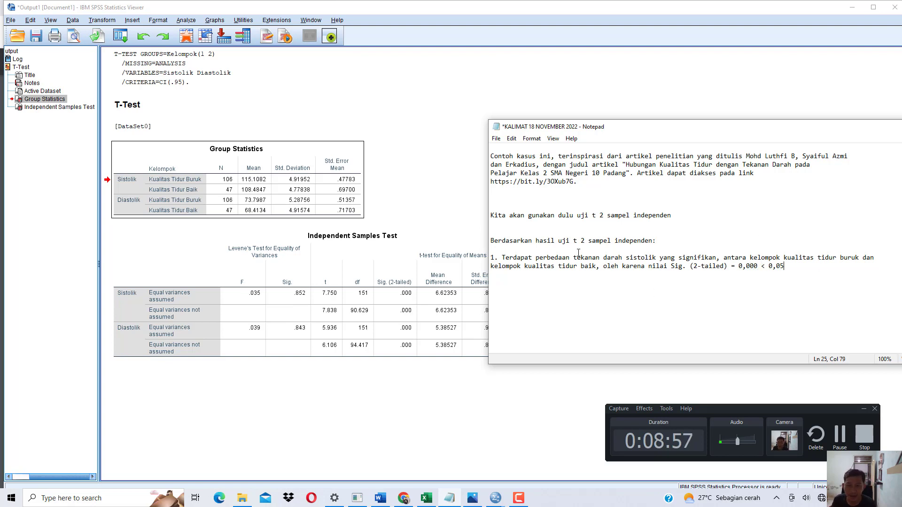
Duplicate the first conclusion below itself in the notes and number the copy as 2.
{"action": "left_click_drag", "start_coordinate": [611, 257], "coordinate": [848, 260]}
{"action": "left_click", "coordinate": [551, 266]}
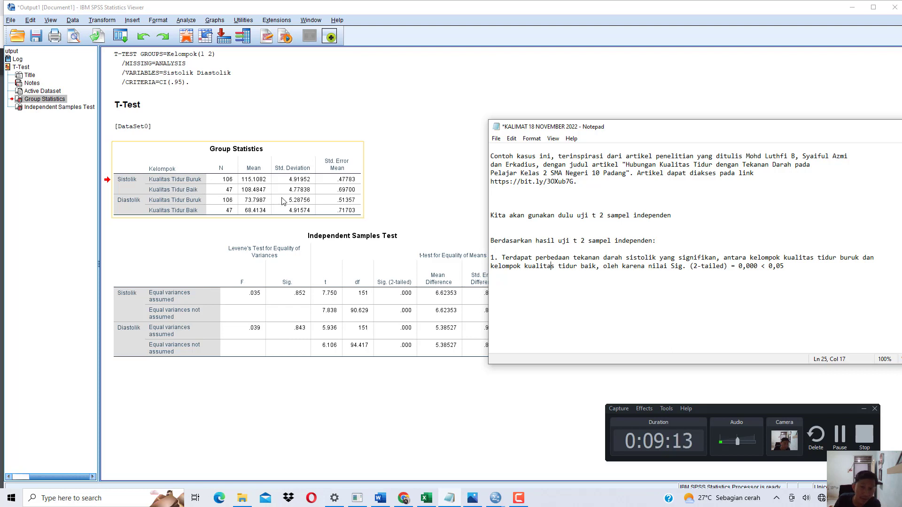
{"action": "triple_click", "coordinate": [823, 261]}
{"action": "key", "text": "ctrl+c"}
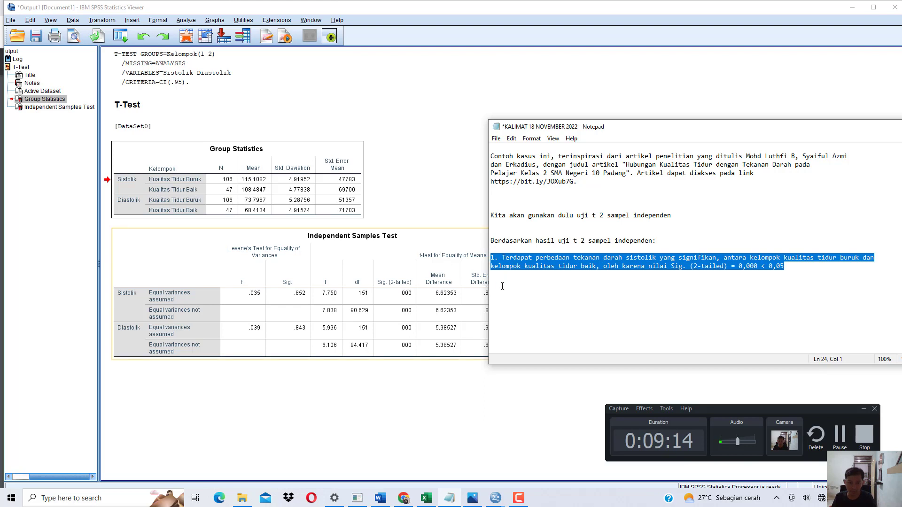
{"action": "left_click", "coordinate": [513, 286]}
{"action": "key", "text": "ctrl+v"}
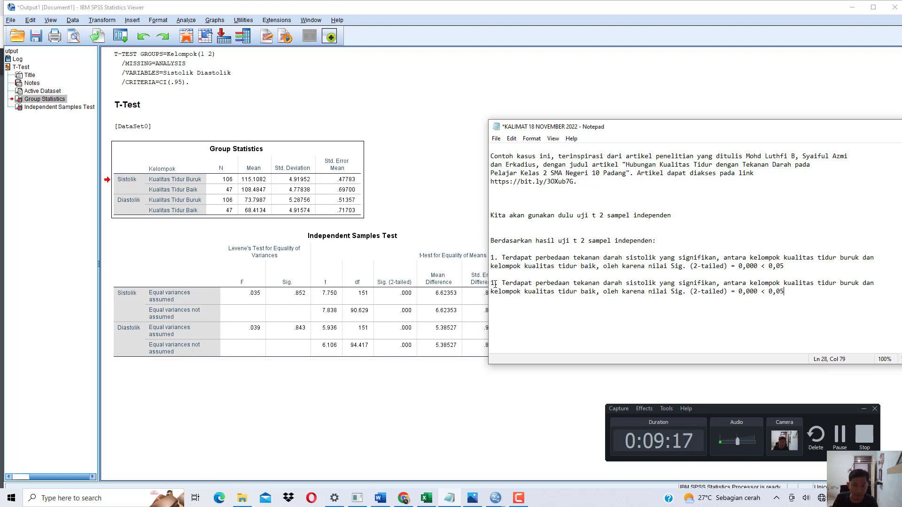
{"action": "key", "text": "BackSpace"}
{"action": "type", "text": "2"}
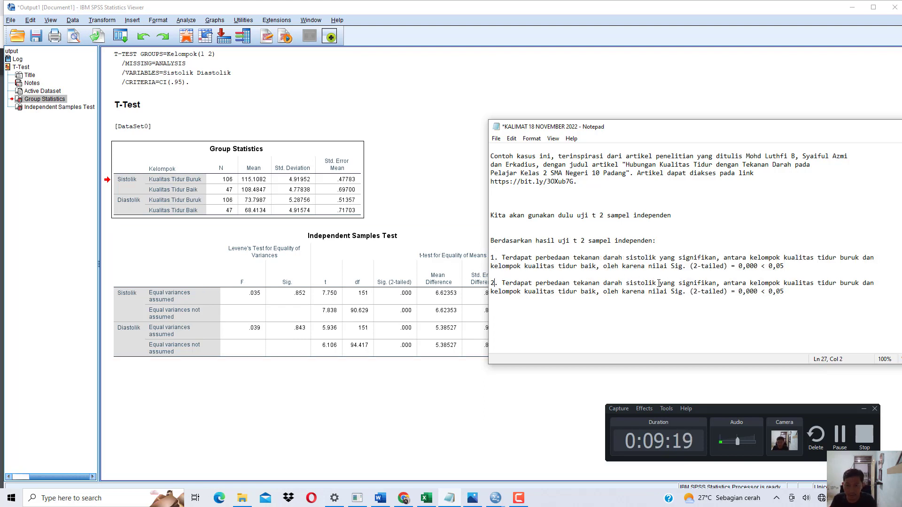
Replace "sistolik" with "diastolik" in the second conclusion.
{"action": "key", "text": "BackSpace"}
{"action": "key", "text": "BackSpace"}
{"action": "key", "text": "BackSpace"}
{"action": "key", "text": "BackSpace"}
{"action": "key", "text": "BackSpace"}
{"action": "key", "text": "BackSpace"}
{"action": "key", "text": "BackSpace"}
{"action": "key", "text": "BackSpace"}
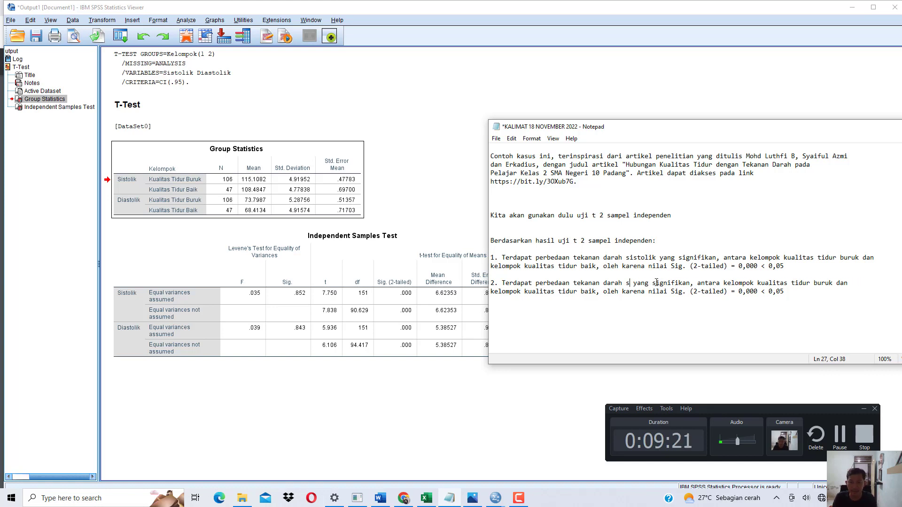
{"action": "type", "text": "diastolik"}
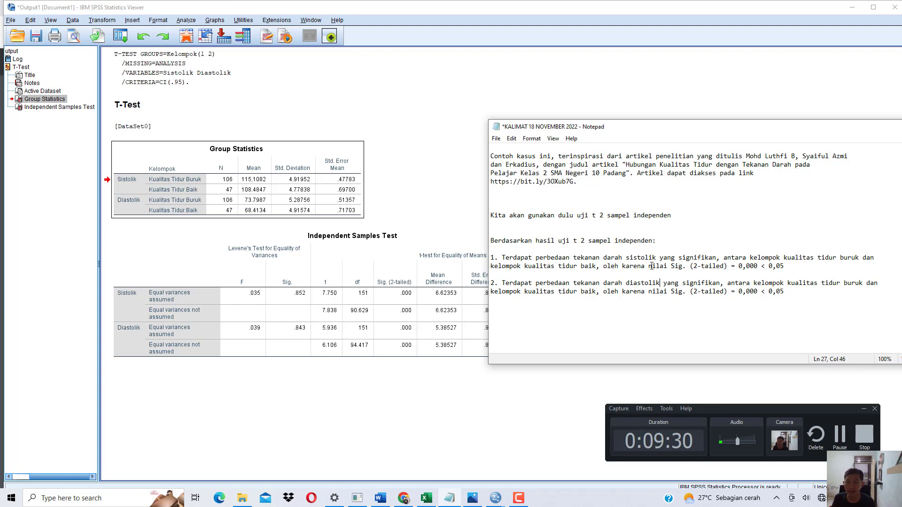
{"action": "left_click_drag", "start_coordinate": [626, 258], "coordinate": [709, 257]}
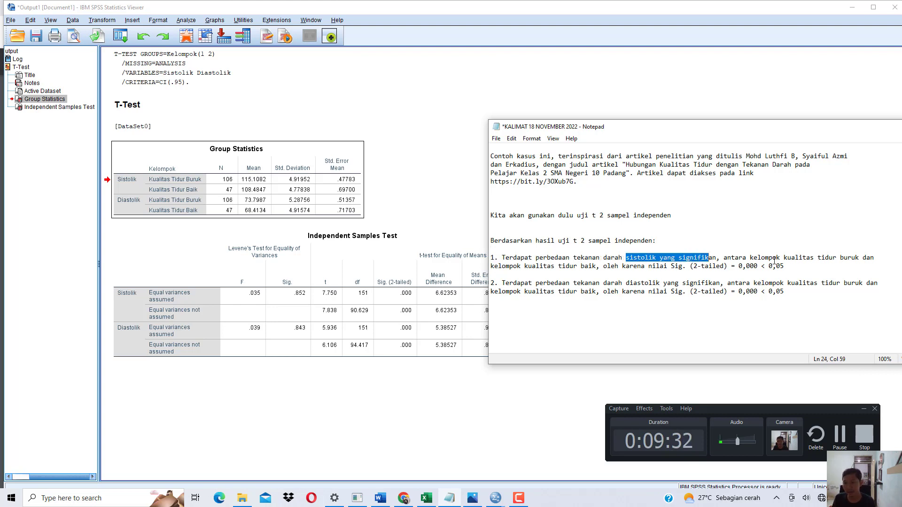
{"action": "left_click", "coordinate": [782, 258]}
{"action": "key", "text": "shift+Up"}
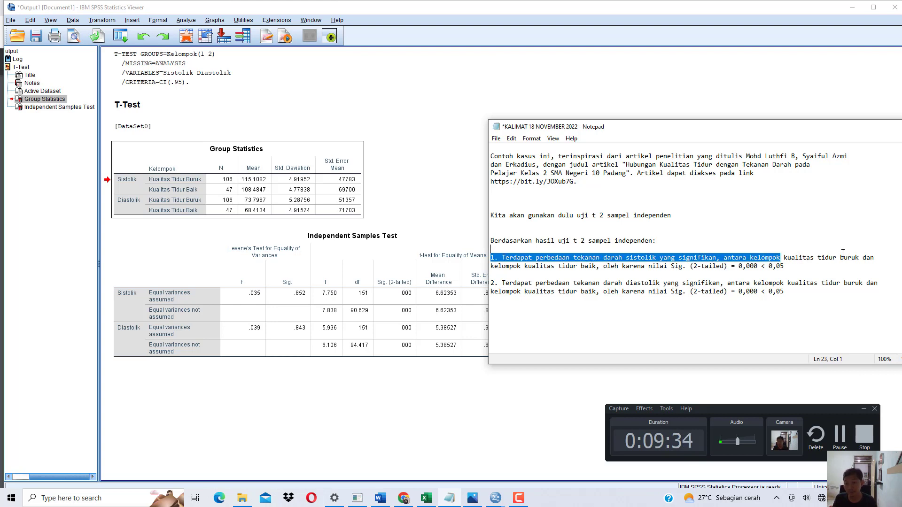
{"action": "left_click", "coordinate": [657, 283]}
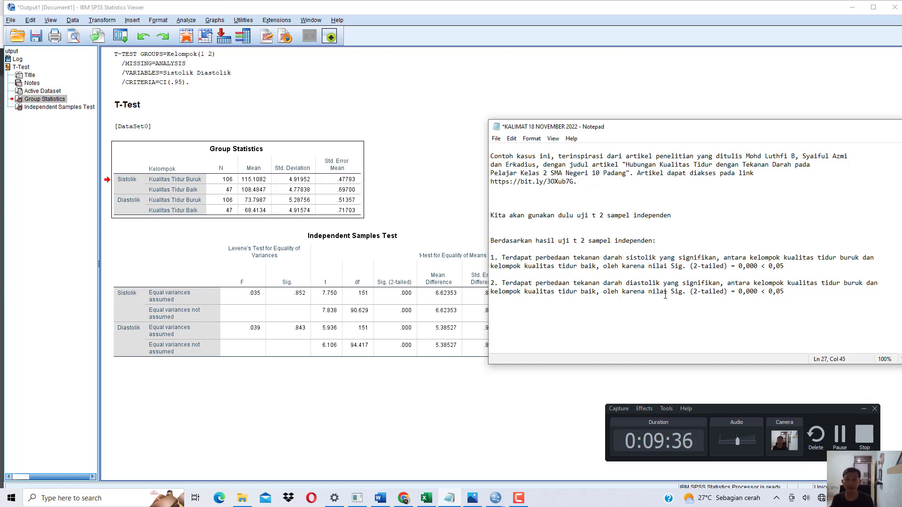
Duplicate the "Berdasarkan hasil uji t 2 sampel independen:" heading and its two conclusions below the originals.
{"action": "key", "text": "shift+Up"}
{"action": "key", "text": "shift+Up"}
{"action": "key", "text": "shift+Up"}
{"action": "key", "text": "shift+Up"}
{"action": "key", "text": "shift+Up"}
{"action": "key", "text": "shift+Up"}
{"action": "key", "text": "shift+Up"}
{"action": "key", "text": "ctrl+c"}
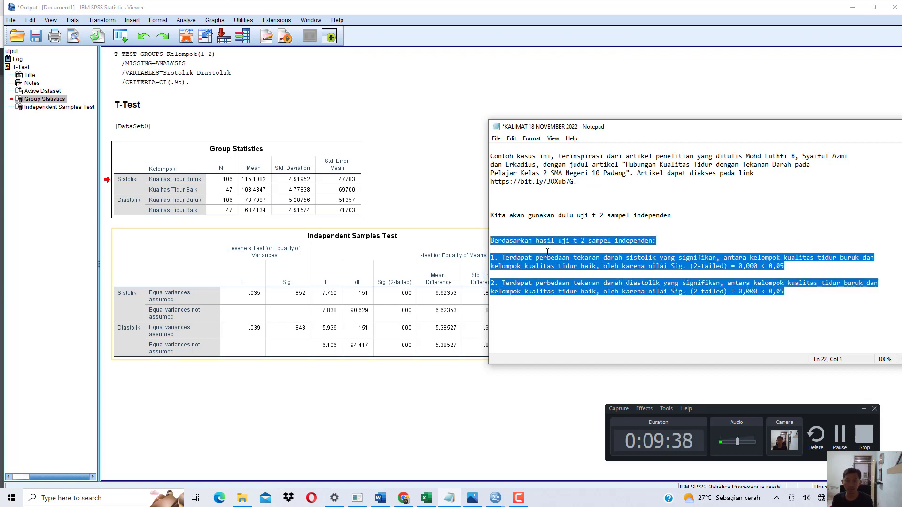
{"action": "left_click", "coordinate": [821, 316]}
{"action": "key", "text": "ctrl+v"}
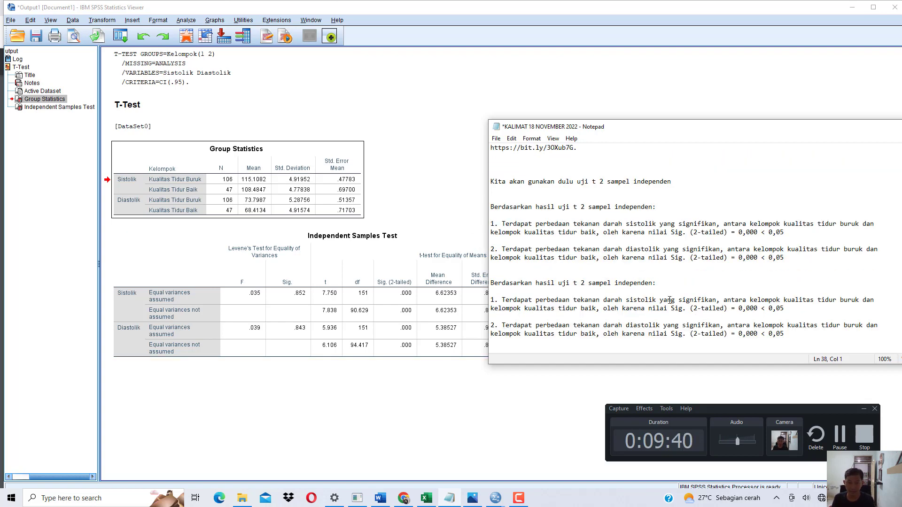
Replace "t 2 sampel independen" with "Mann-Whitney" in the copied heading.
{"action": "left_click_drag", "start_coordinate": [653, 284], "coordinate": [574, 283]}
{"action": "type", "text": "Mann-W"}
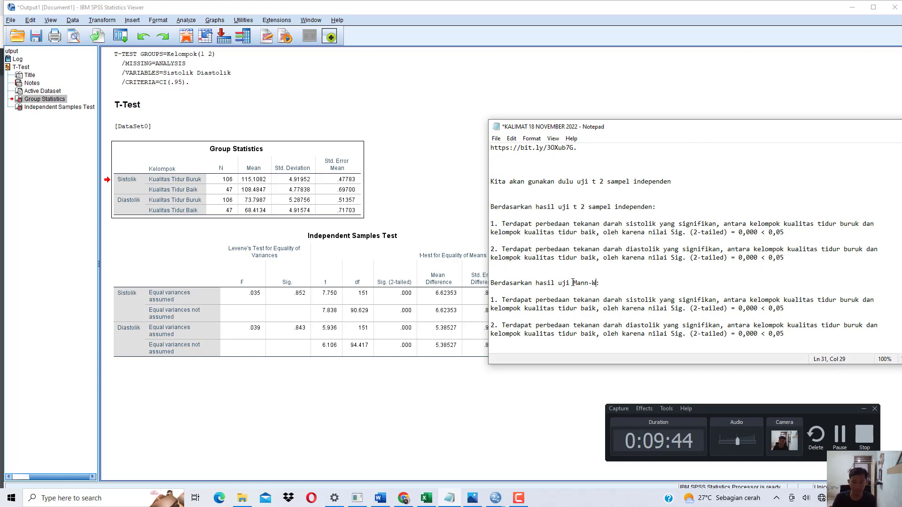
{"action": "type", "text": "hitney"}
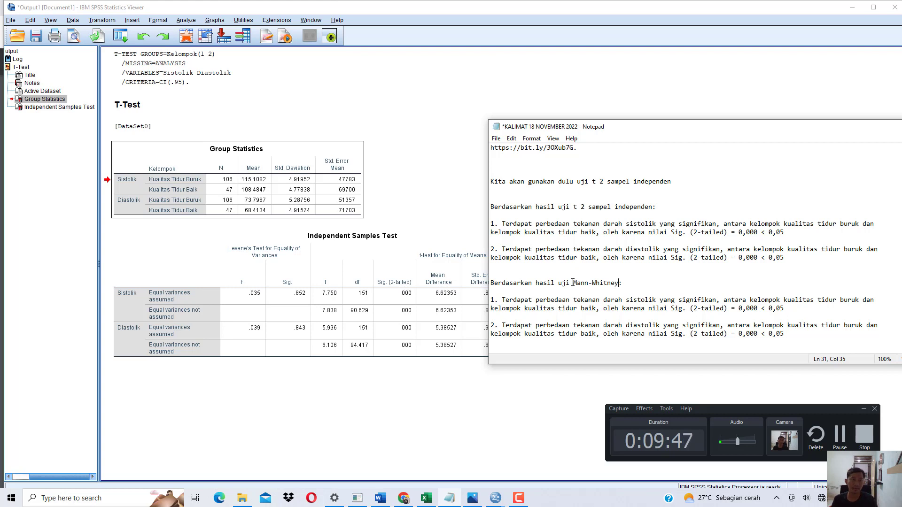
In SPSS, set up the legacy nonparametric test for 2 independent samples with Kelompok as grouping variable and Sistolik and Diastolik as test variables.
{"action": "left_click", "coordinate": [186, 20]}
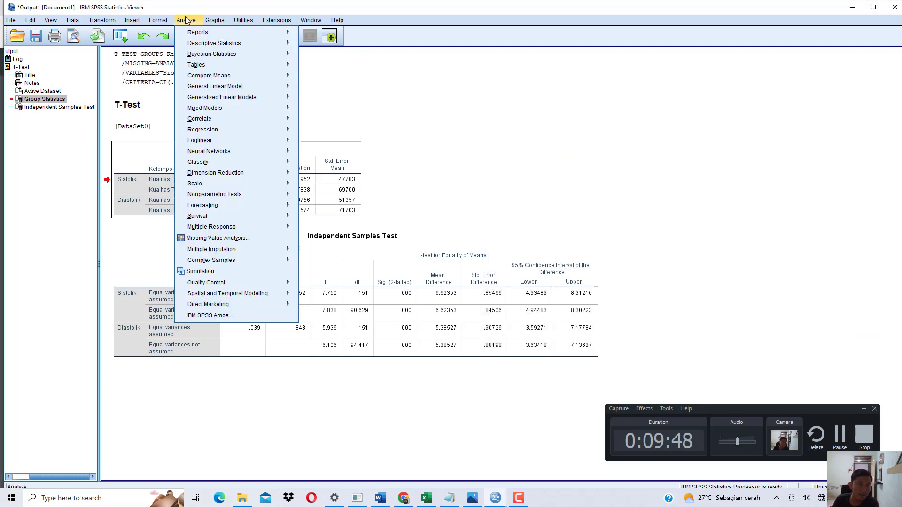
{"action": "mouse_move", "coordinate": [277, 193]}
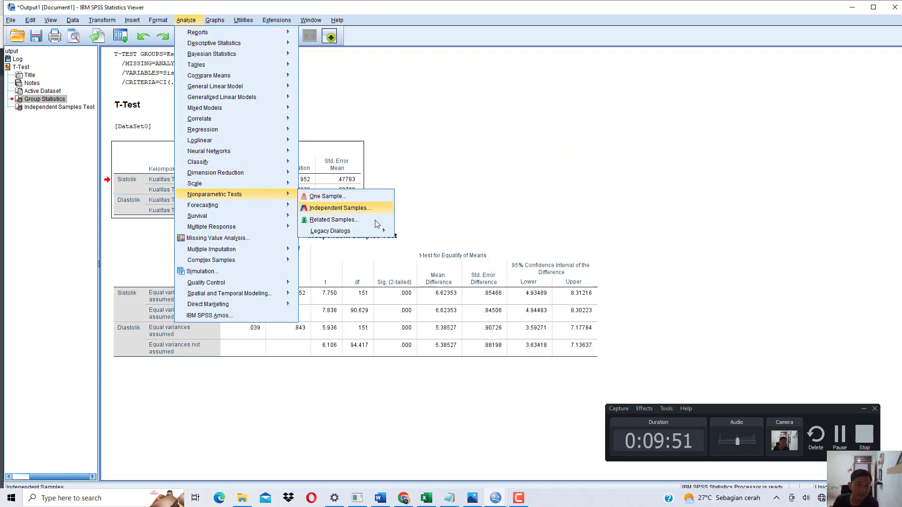
{"action": "mouse_move", "coordinate": [378, 235]}
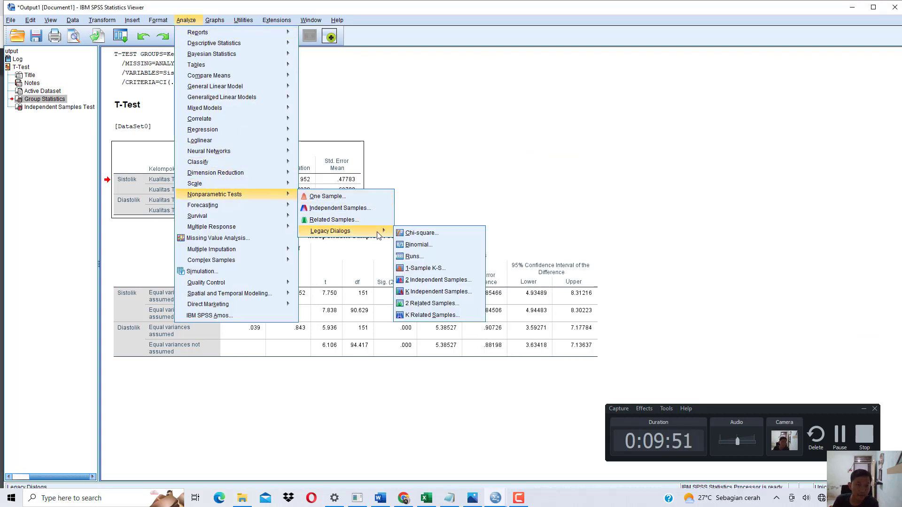
{"action": "left_click", "coordinate": [444, 281]}
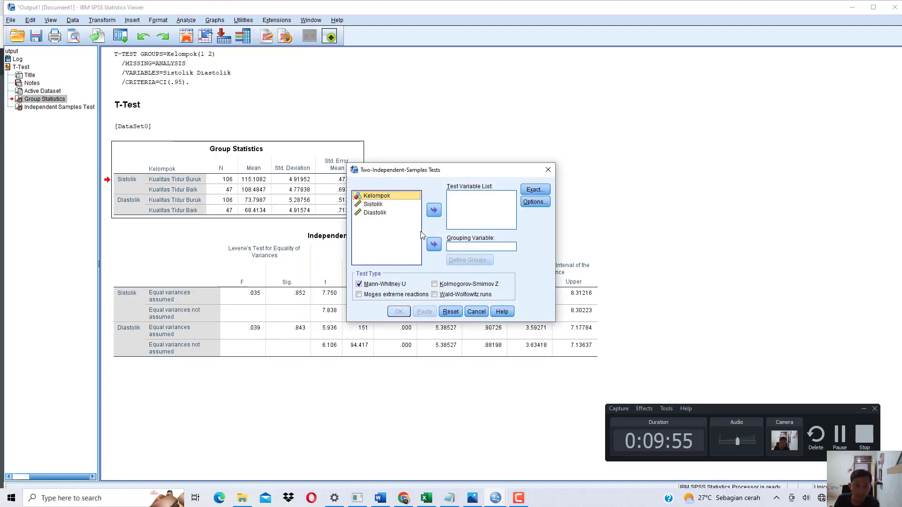
{"action": "left_click", "coordinate": [433, 243]}
{"action": "key", "text": "shift+Up"}
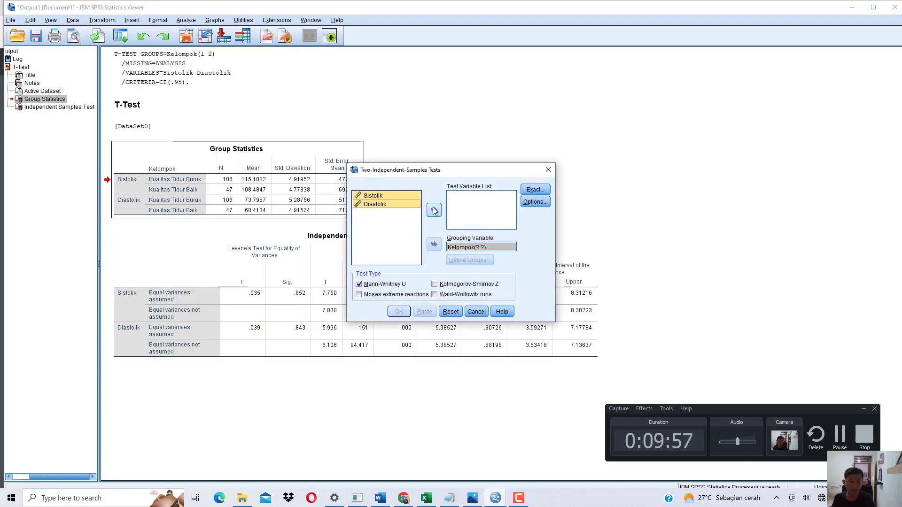
{"action": "left_click", "coordinate": [434, 210]}
Define the Kelompok groups as 1 and 2 and run the Mann-Whitney U test.
{"action": "left_click", "coordinate": [463, 248]}
{"action": "left_click", "coordinate": [469, 261]}
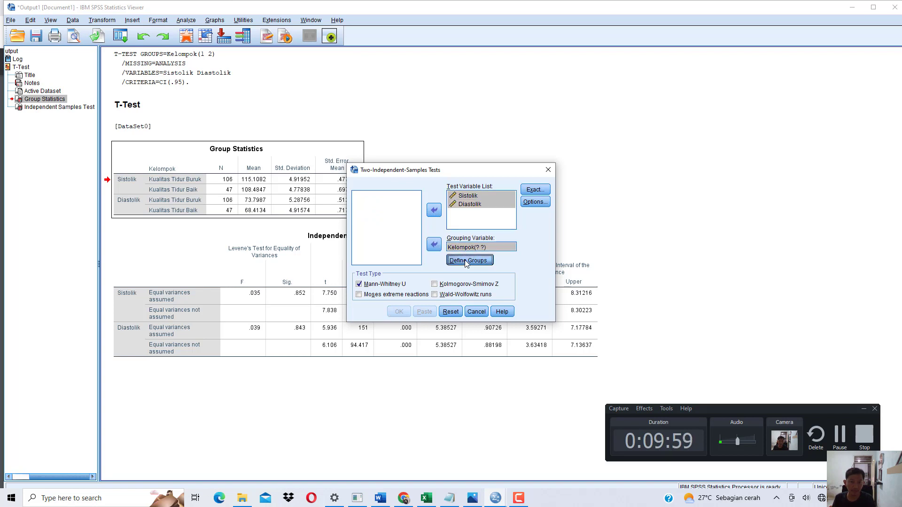
{"action": "type", "text": "1"}
{"action": "left_click", "coordinate": [591, 262]}
{"action": "type", "text": "2"}
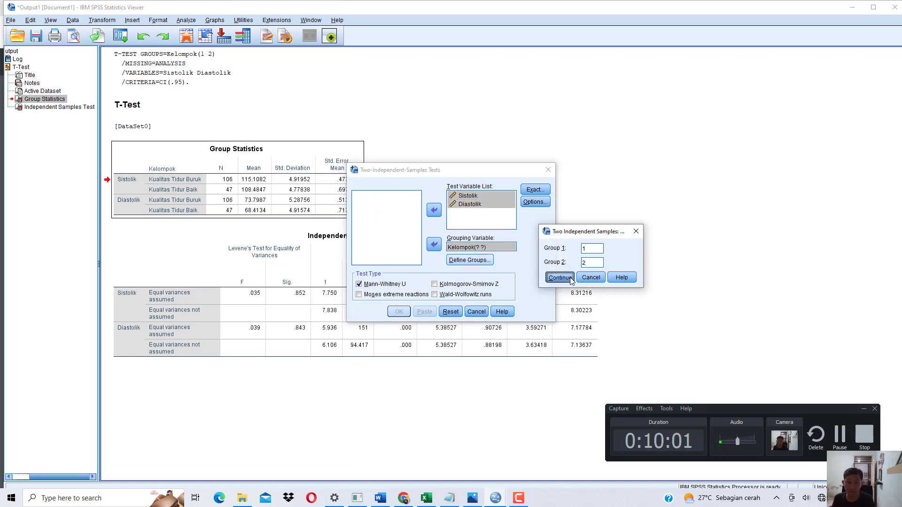
{"action": "left_click", "coordinate": [559, 277]}
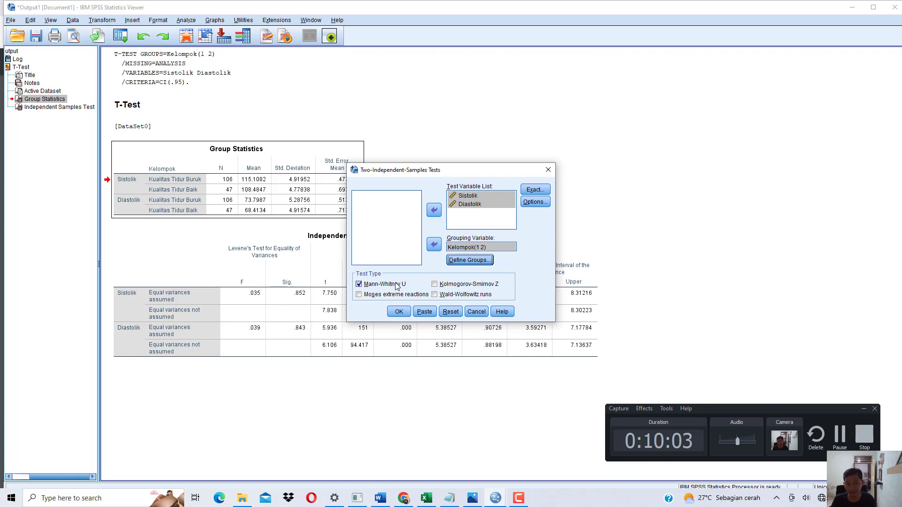
{"action": "left_click", "coordinate": [399, 311]}
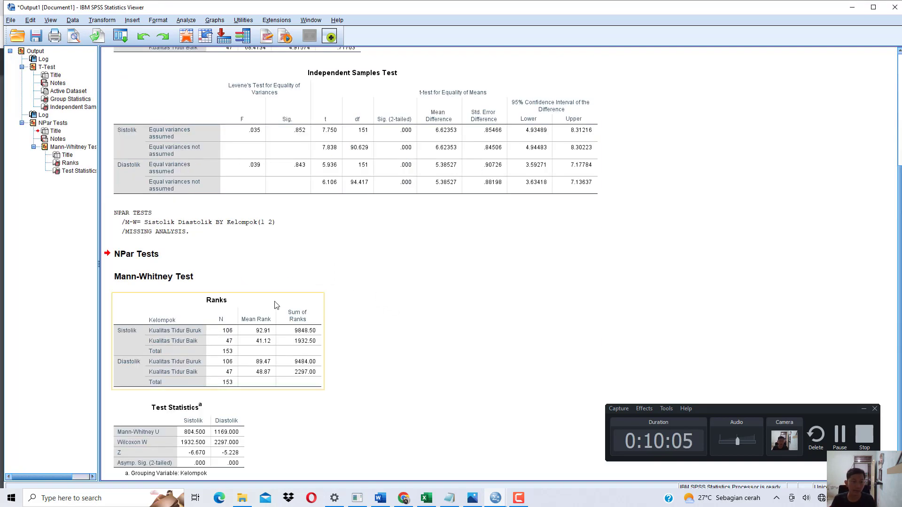
Return to the Notepad notes and replace "Sig. (2-tailed)" with "Asymp. Sig." in the first Mann-Whitney conclusion.
{"action": "left_click", "coordinate": [202, 452]}
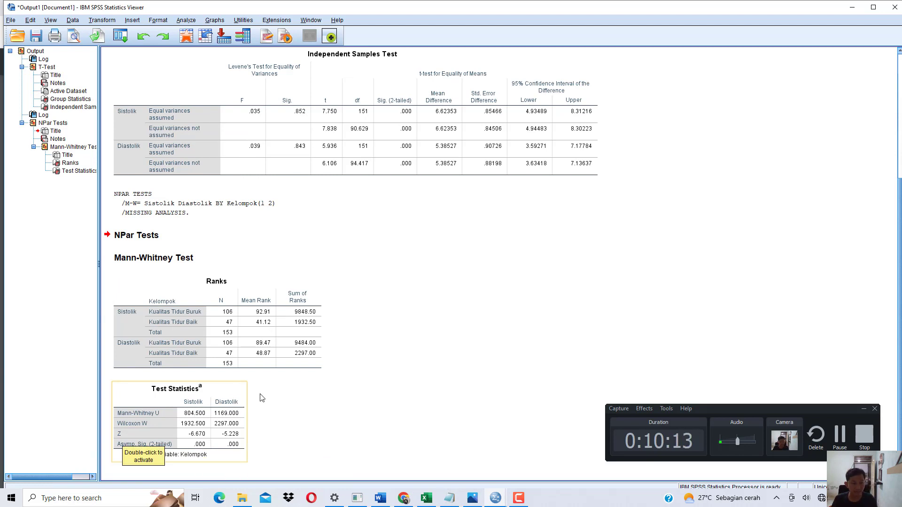
{"action": "left_click", "coordinate": [449, 498]}
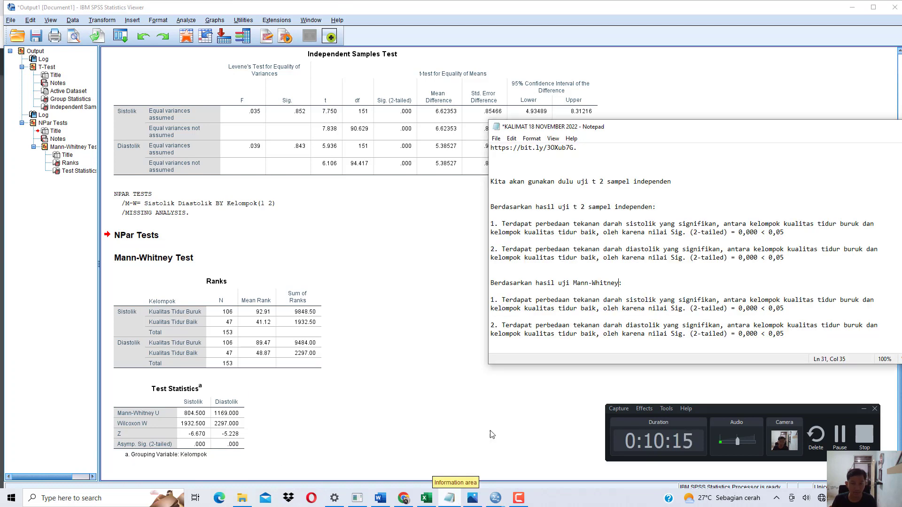
{"action": "key", "text": "BackSpace"}
{"action": "key", "text": "BackSpace"}
{"action": "key", "text": "BackSpace"}
{"action": "key", "text": "BackSpace"}
{"action": "key", "text": "BackSpace"}
{"action": "key", "text": "BackSpace"}
{"action": "key", "text": "BackSpace"}
{"action": "key", "text": "BackSpace"}
{"action": "key", "text": "BackSpace"}
{"action": "key", "text": "BackSpace"}
{"action": "key", "text": "BackSpace"}
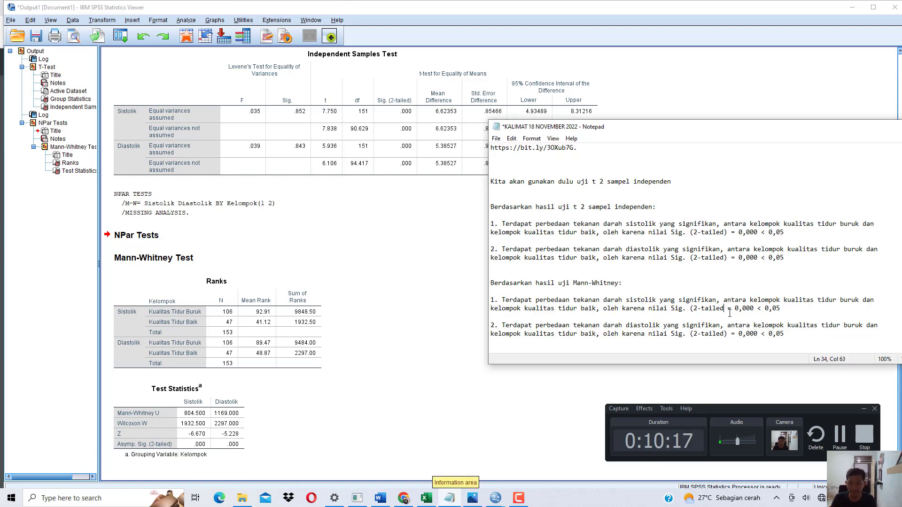
{"action": "key", "text": "BackSpace"}
{"action": "key", "text": "BackSpace"}
{"action": "key", "text": "BackSpace"}
{"action": "key", "text": "BackSpace"}
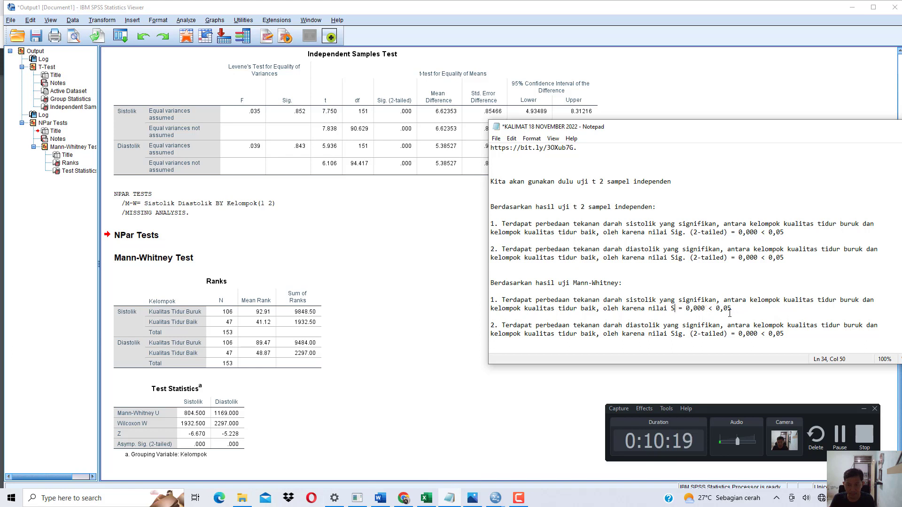
{"action": "type", "text": "Asymp."}
{"action": "type", "text": " Sig."}
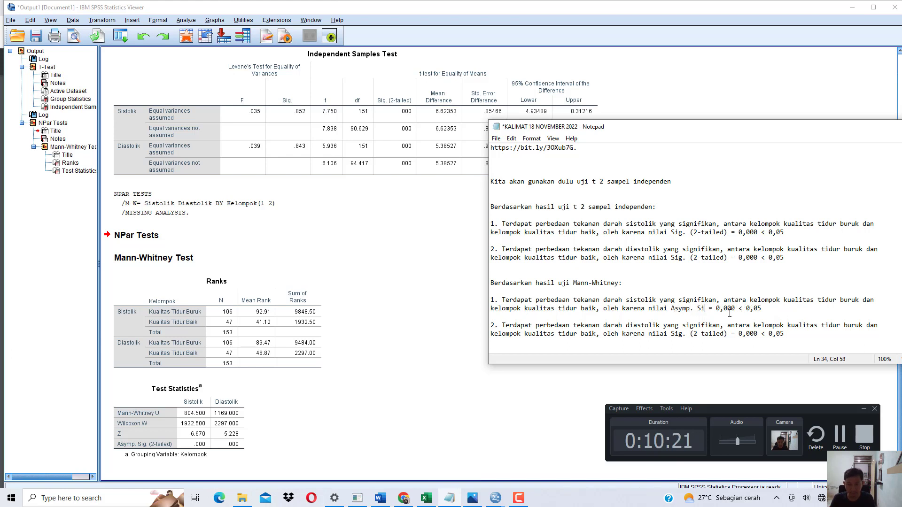
Replace "Sig. (2-tailed)" with "Asymp. Sig." in the second Mann-Whitney conclusion.
{"action": "left_click", "coordinate": [728, 334]}
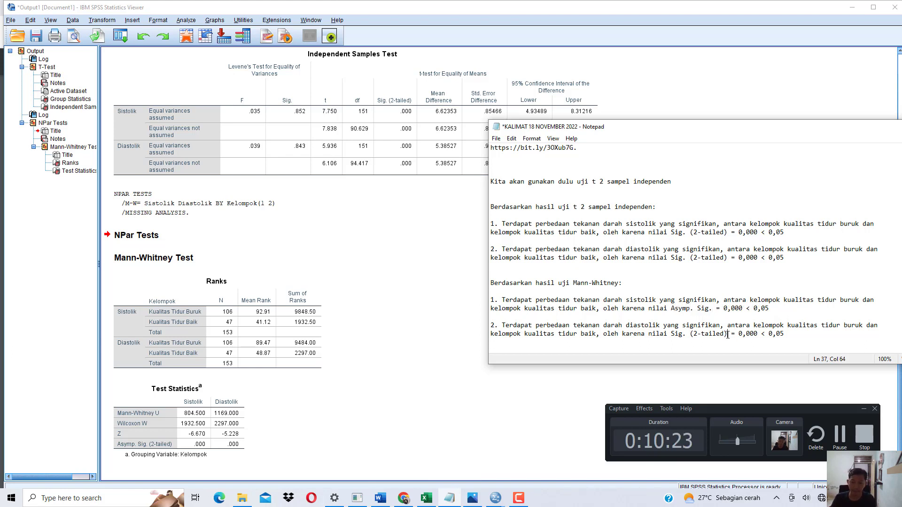
{"action": "key", "text": "BackSpace"}
{"action": "key", "text": "BackSpace"}
{"action": "key", "text": "BackSpace"}
{"action": "key", "text": "BackSpace"}
{"action": "key", "text": "BackSpace"}
{"action": "key", "text": "BackSpace"}
{"action": "key", "text": "BackSpace"}
{"action": "key", "text": "BackSpace"}
{"action": "key", "text": "BackSpace"}
{"action": "key", "text": "BackSpace"}
{"action": "key", "text": "BackSpace"}
{"action": "key", "text": "BackSpace"}
{"action": "key", "text": "BackSpace"}
{"action": "key", "text": "BackSpace"}
{"action": "key", "text": "BackSpace"}
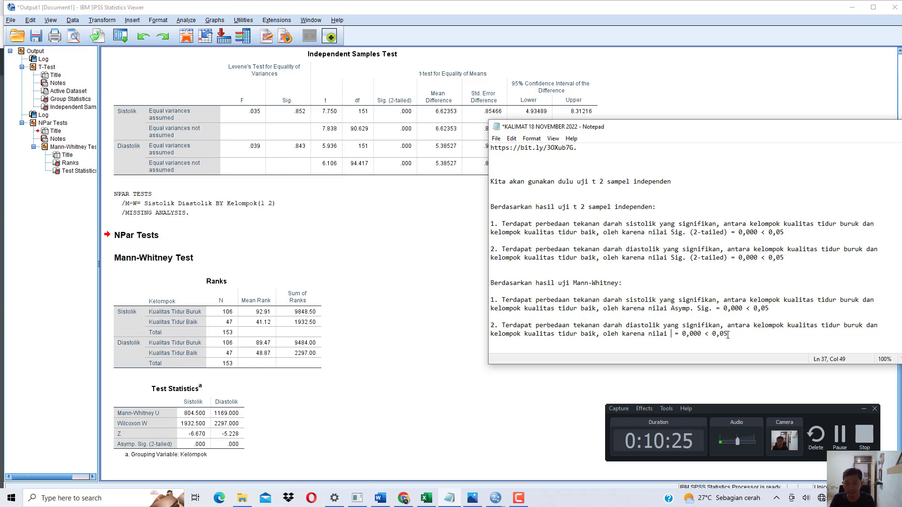
{"action": "type", "text": "Asymp. Sig."}
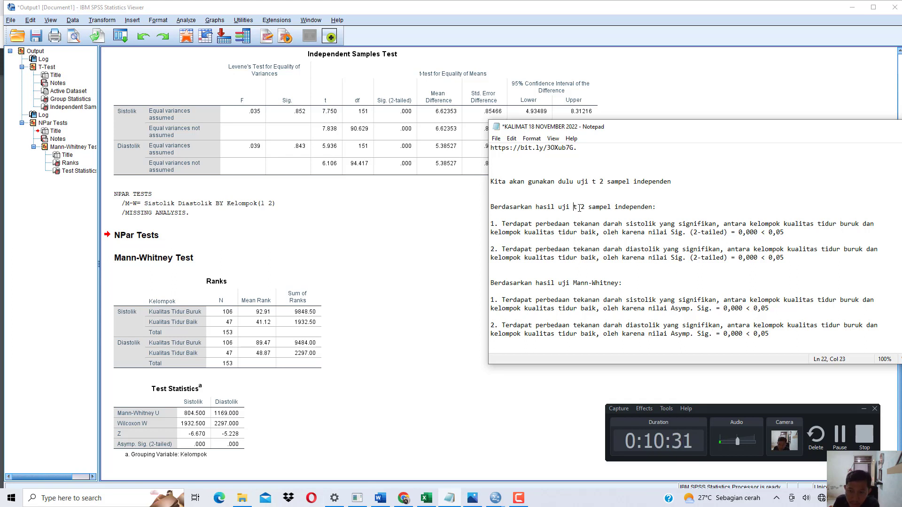
Compare the independent t test conclusions with the Mann-Whitney conclusions for systolic and diastolic pressure in the notes.
{"action": "left_click_drag", "start_coordinate": [574, 208], "coordinate": [651, 205]}
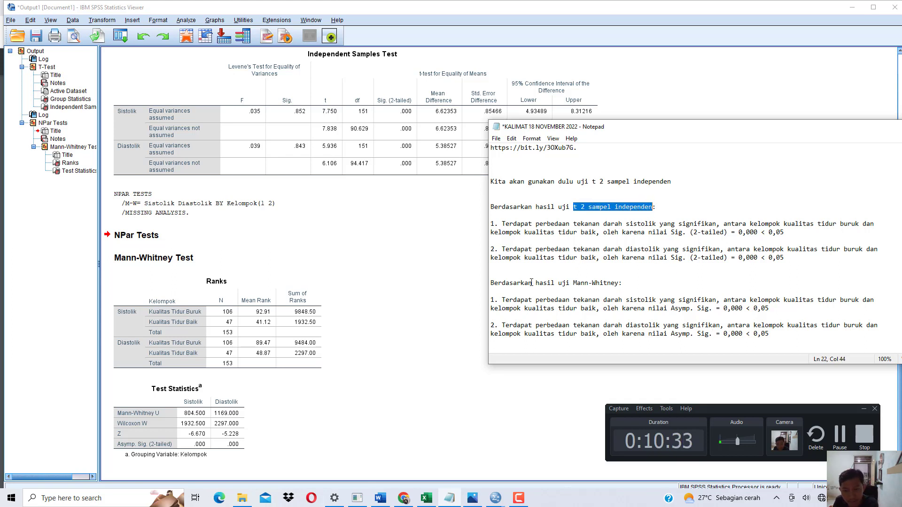
{"action": "left_click_drag", "start_coordinate": [531, 282], "coordinate": [624, 283]}
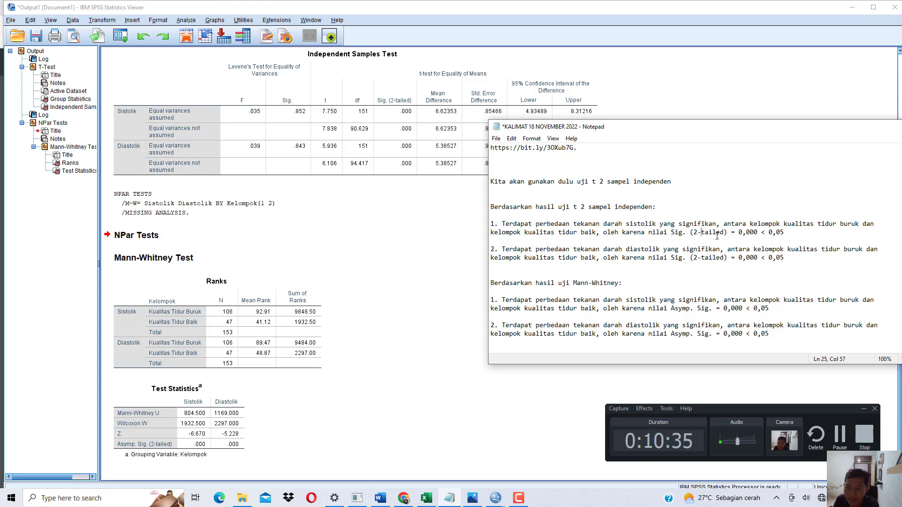
{"action": "left_click_drag", "start_coordinate": [702, 232], "coordinate": [784, 233]}
{"action": "left_click_drag", "start_coordinate": [713, 258], "coordinate": [729, 257]}
{"action": "mouse_move", "coordinate": [705, 308]}
{"action": "left_mouse_down"}
{"action": "mouse_move", "coordinate": [717, 308]}
{"action": "mouse_move", "coordinate": [709, 325]}
{"action": "left_mouse_up"}
{"action": "left_click", "coordinate": [625, 224]}
{"action": "left_click_drag", "start_coordinate": [631, 251], "coordinate": [643, 252]}
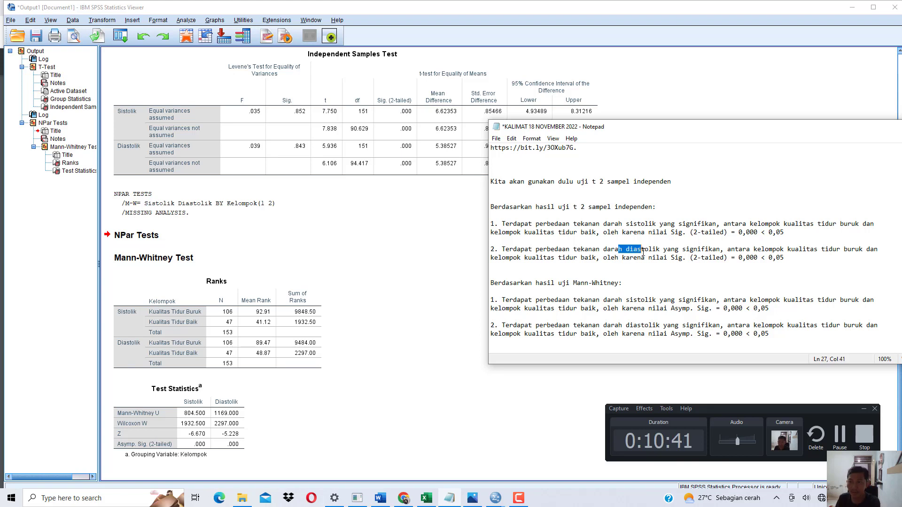